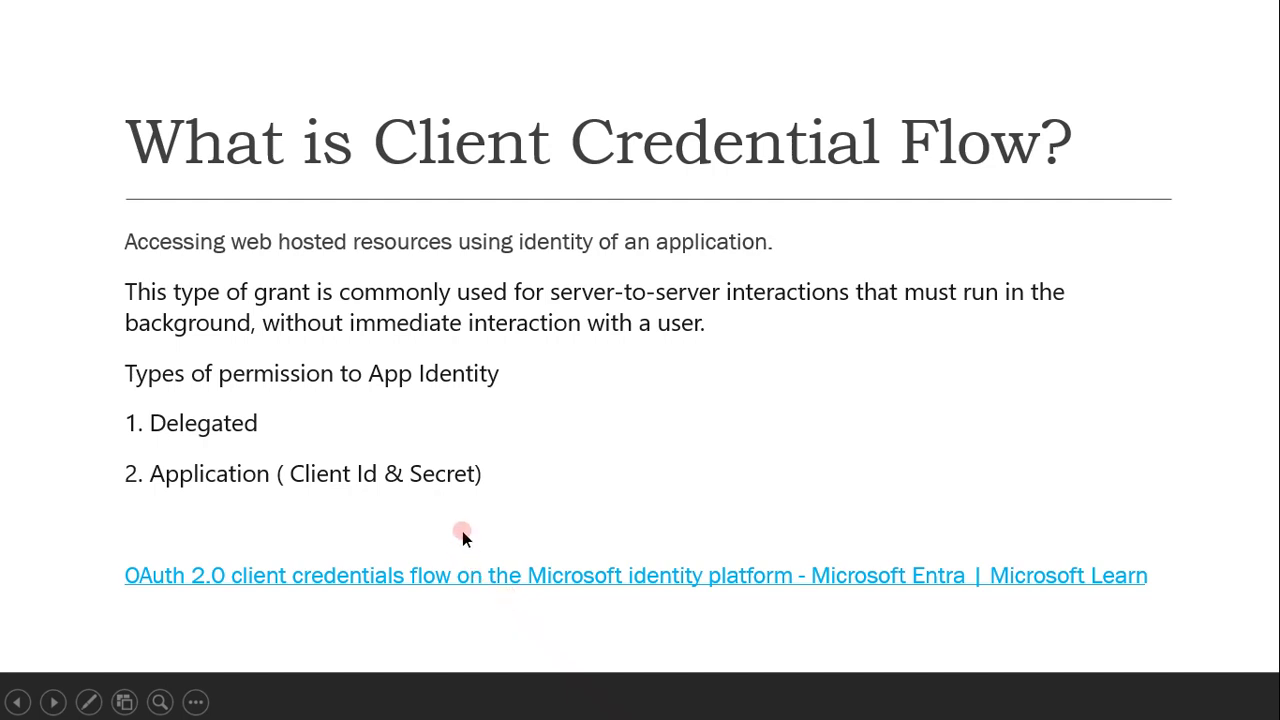
- End the slide show and switch to the DraftStoriesReport (1) window in Power BI Desktop
{"action": "left_click", "coordinate": [578, 475]}
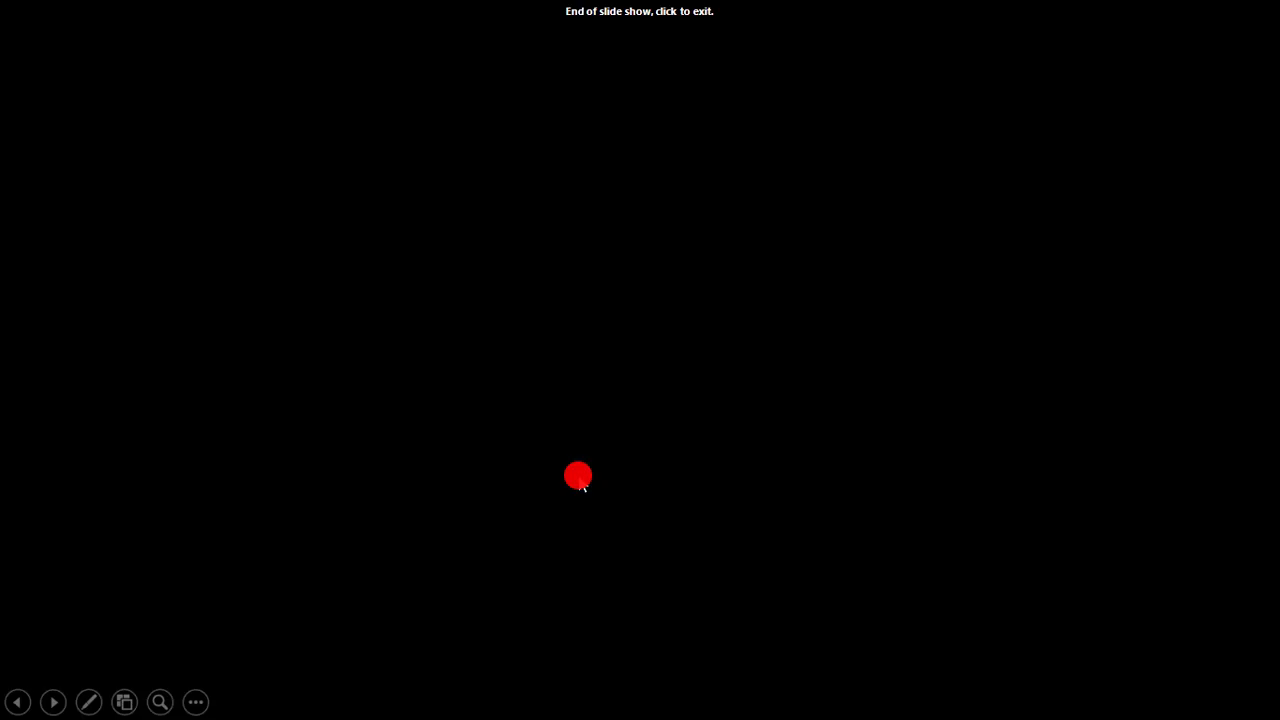
{"action": "key", "text": "alt+Tab"}
{"action": "key", "text": "alt+Tab"}
{"action": "key", "text": "alt+Tab"}
{"action": "key", "text": "alt+Tab"}
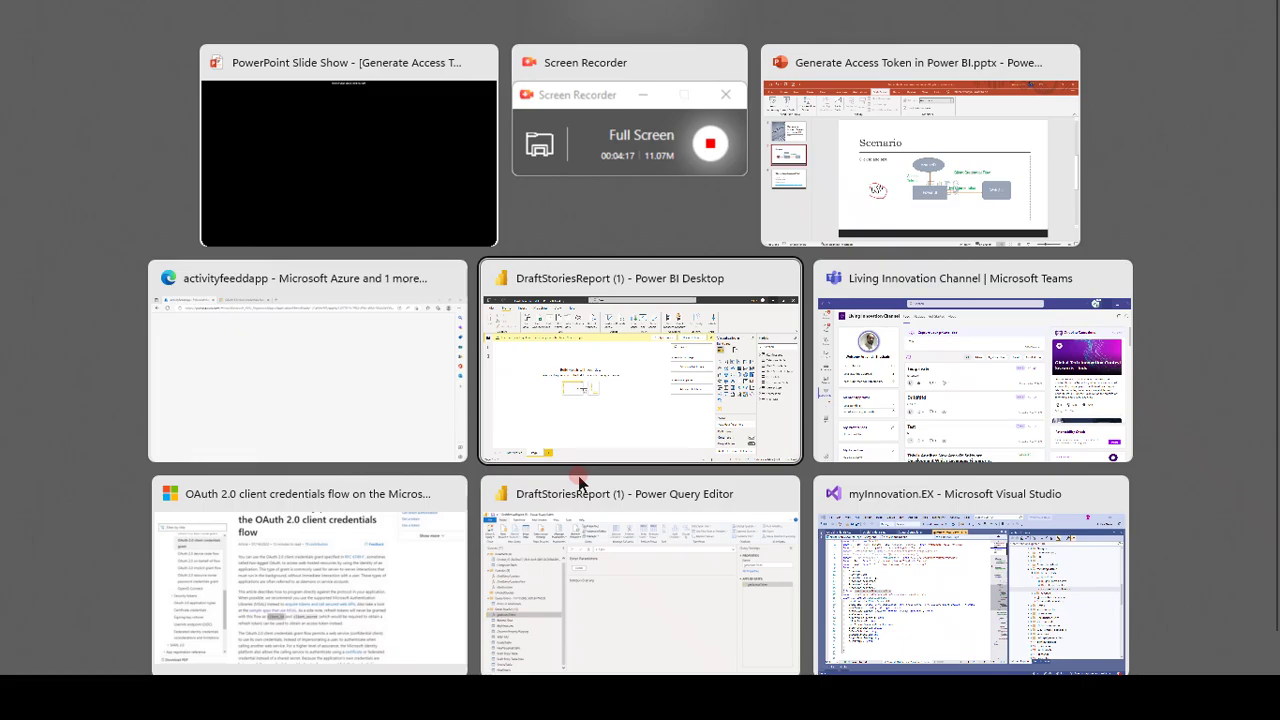
{"action": "left_click", "coordinate": [551, 436]}
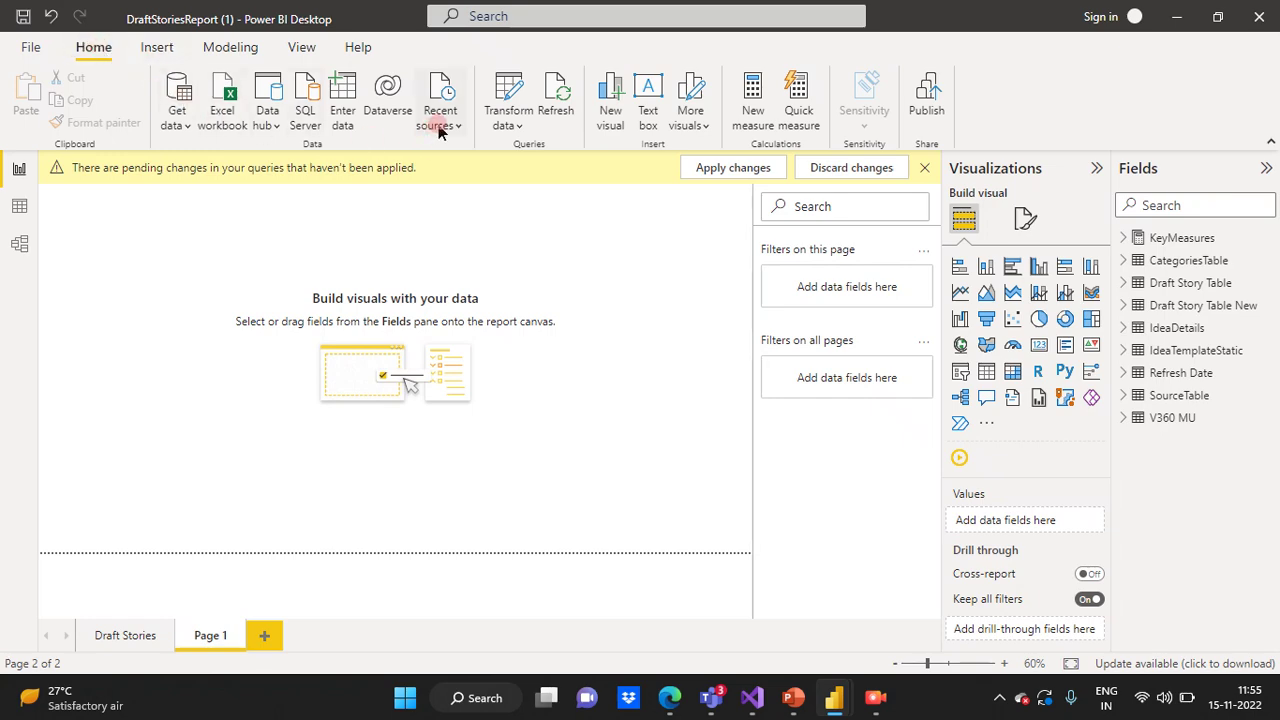
- Open the Power Query Editor and show the getAccessToken function's code in the Advanced Editor
{"action": "left_click", "coordinate": [503, 112]}
{"action": "left_click", "coordinate": [520, 157]}
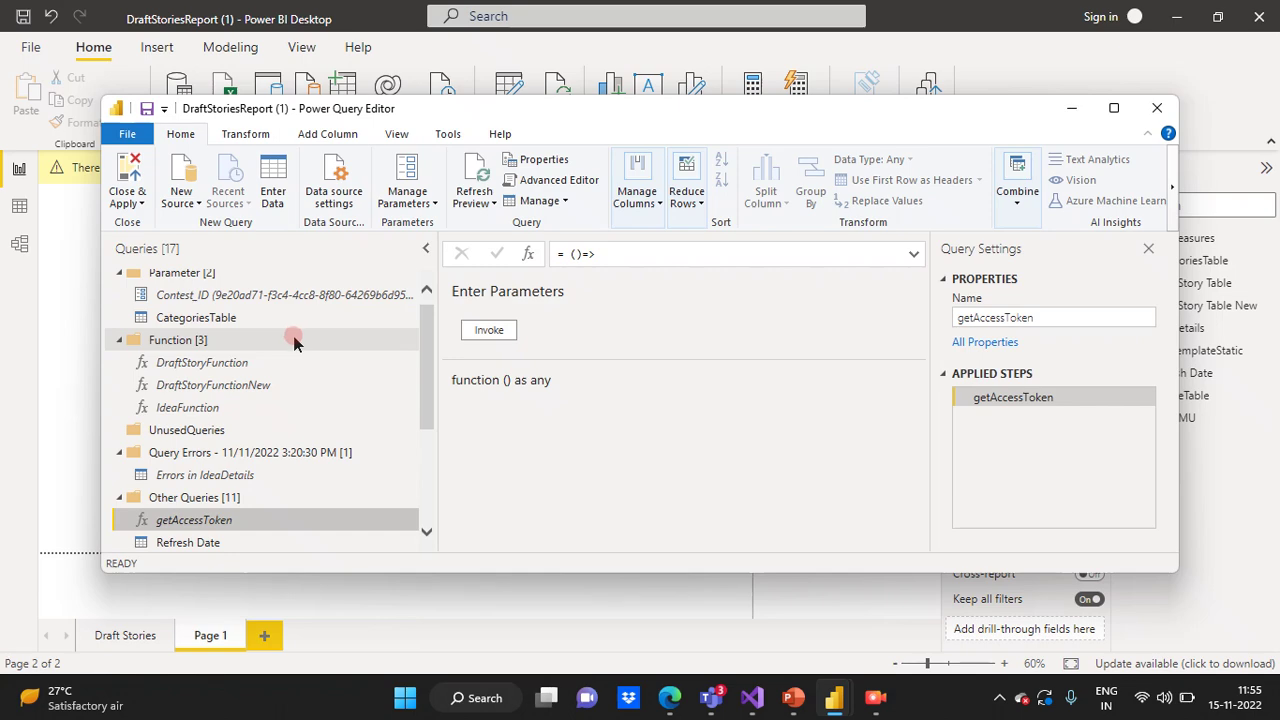
{"action": "left_click", "coordinate": [218, 518]}
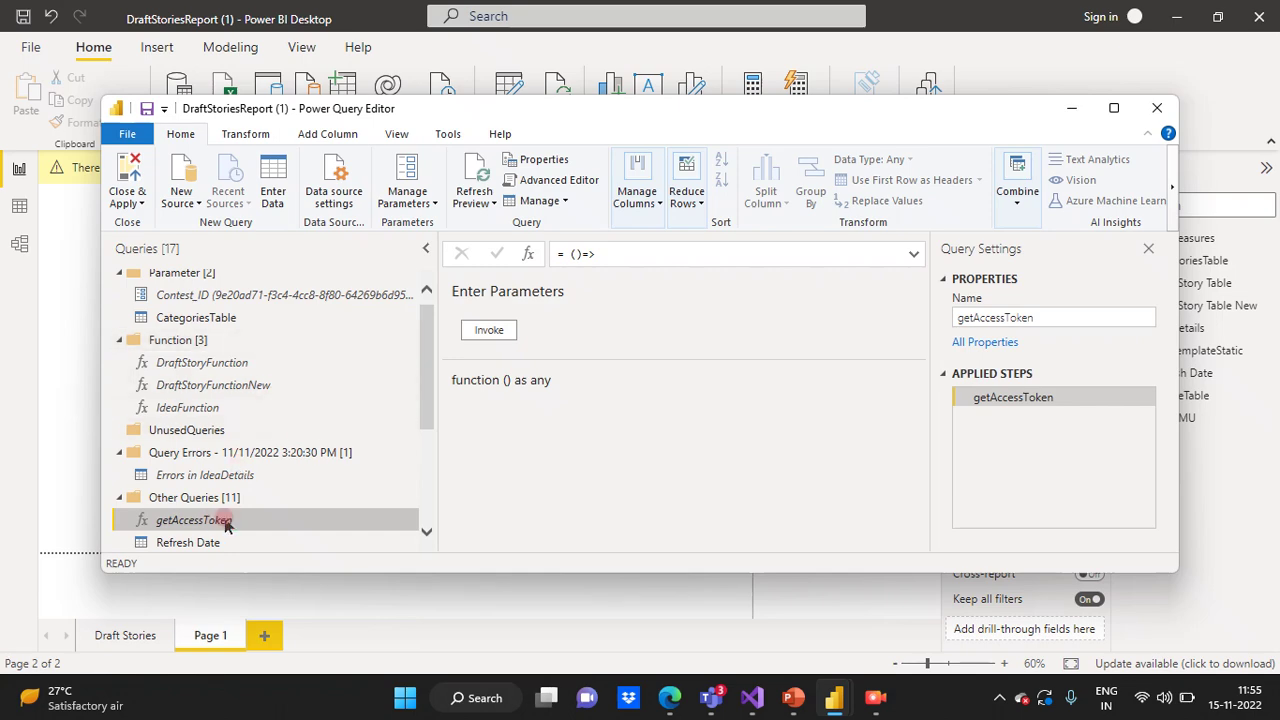
{"action": "left_click", "coordinate": [552, 178]}
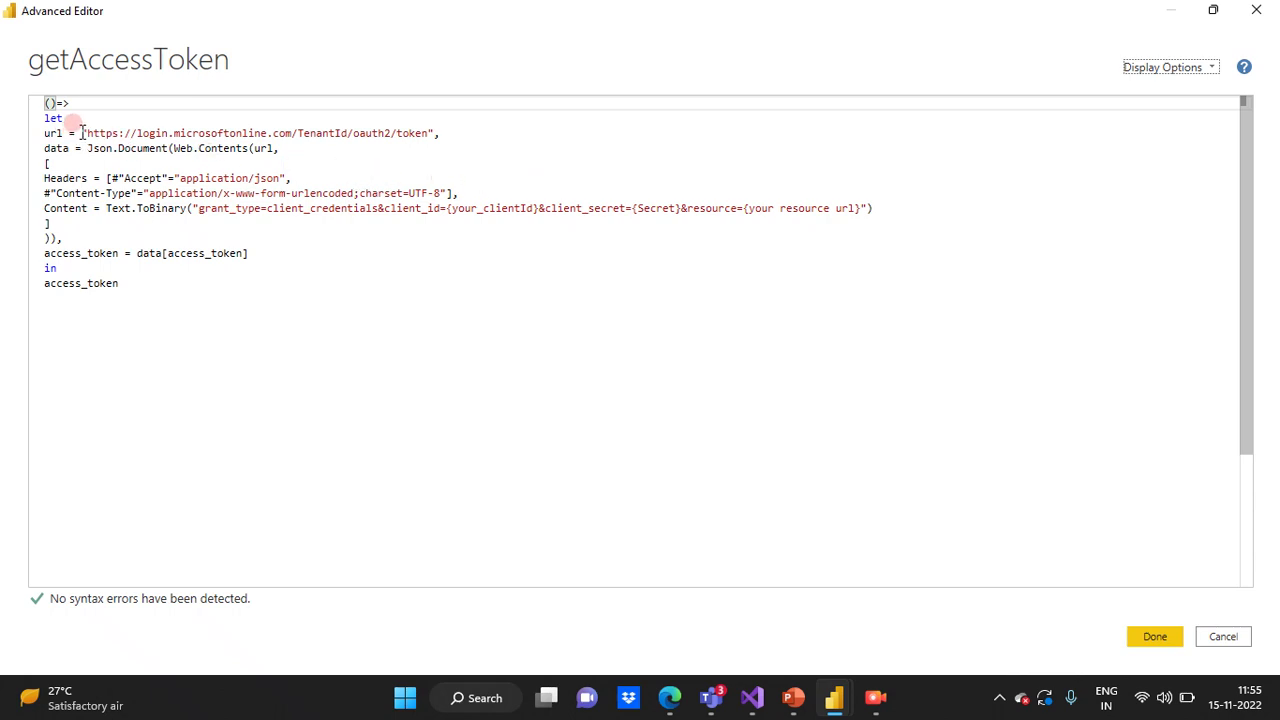
- Examine the function's login URL with its TenantId part, the Web.Contents call, and the Accept and Content-Type headers
{"action": "left_click_drag", "start_coordinate": [86, 133], "coordinate": [175, 133]}
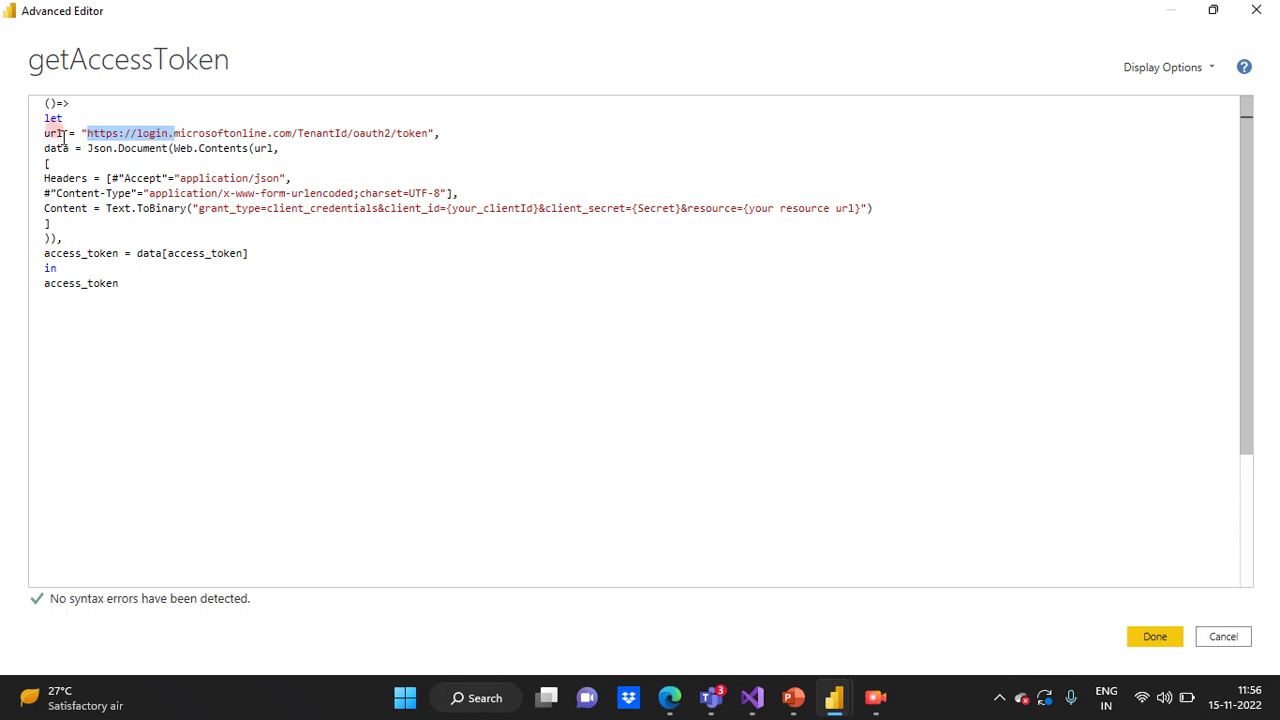
{"action": "left_click", "coordinate": [86, 133]}
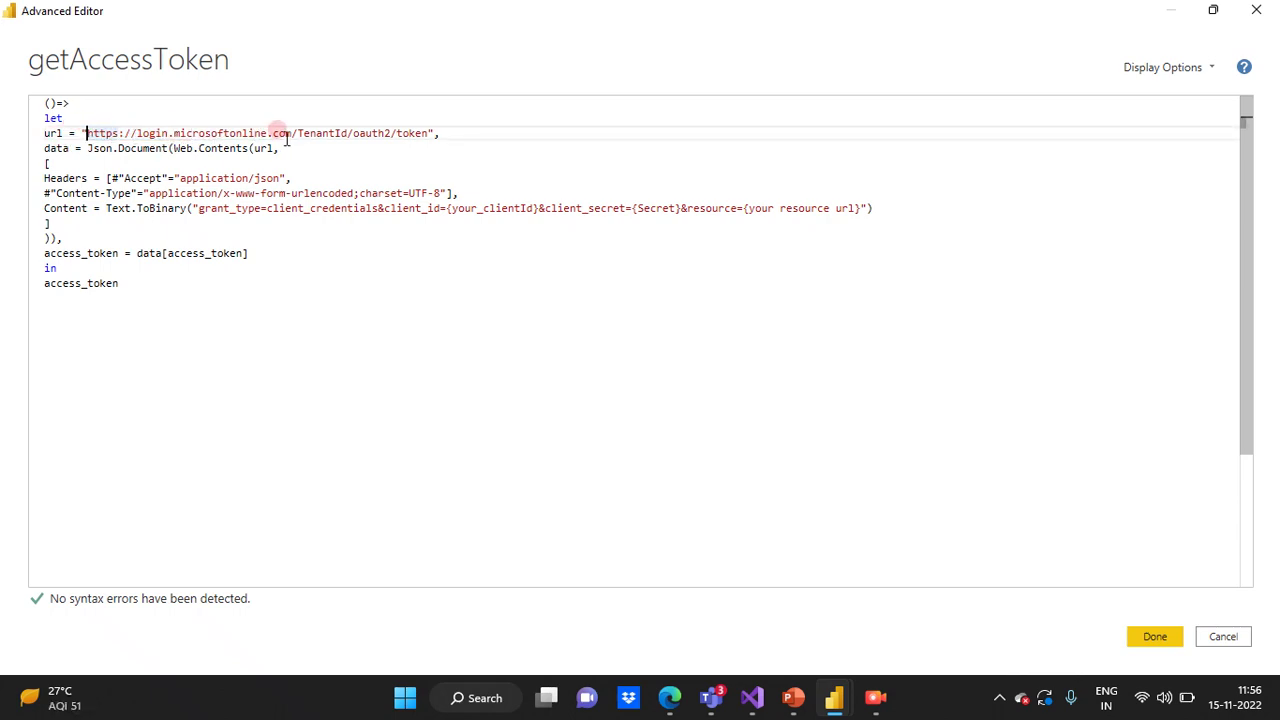
{"action": "left_click_drag", "start_coordinate": [298, 133], "coordinate": [349, 135]}
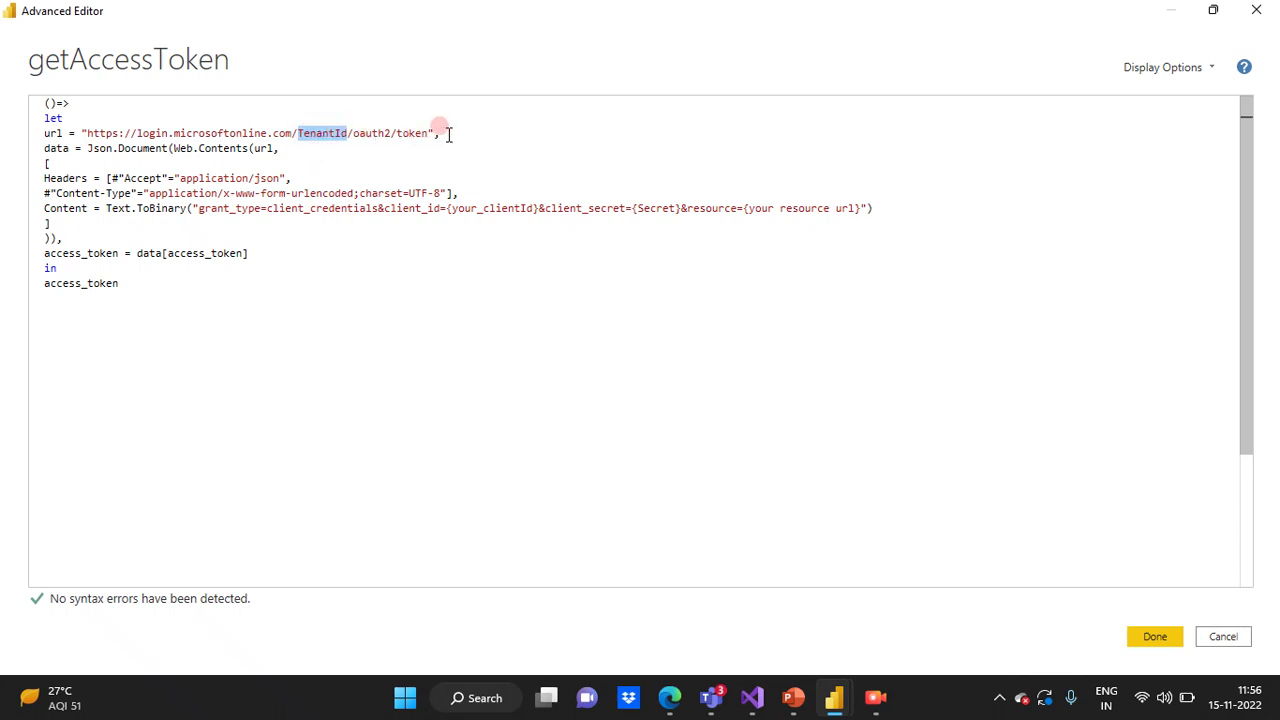
{"action": "left_click_drag", "start_coordinate": [441, 133], "coordinate": [81, 133]}
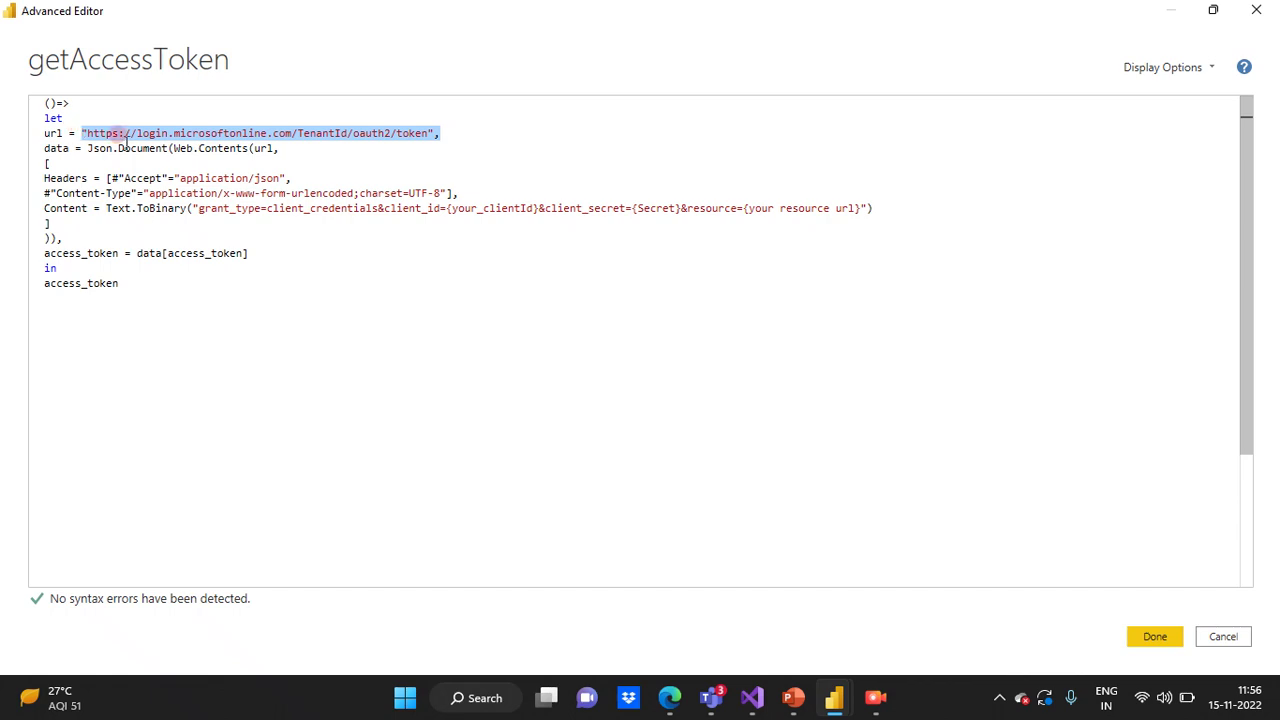
{"action": "left_click_drag", "start_coordinate": [50, 152], "coordinate": [63, 157]}
{"action": "left_click_drag", "start_coordinate": [173, 150], "coordinate": [262, 148]}
{"action": "double_click", "coordinate": [262, 148]}
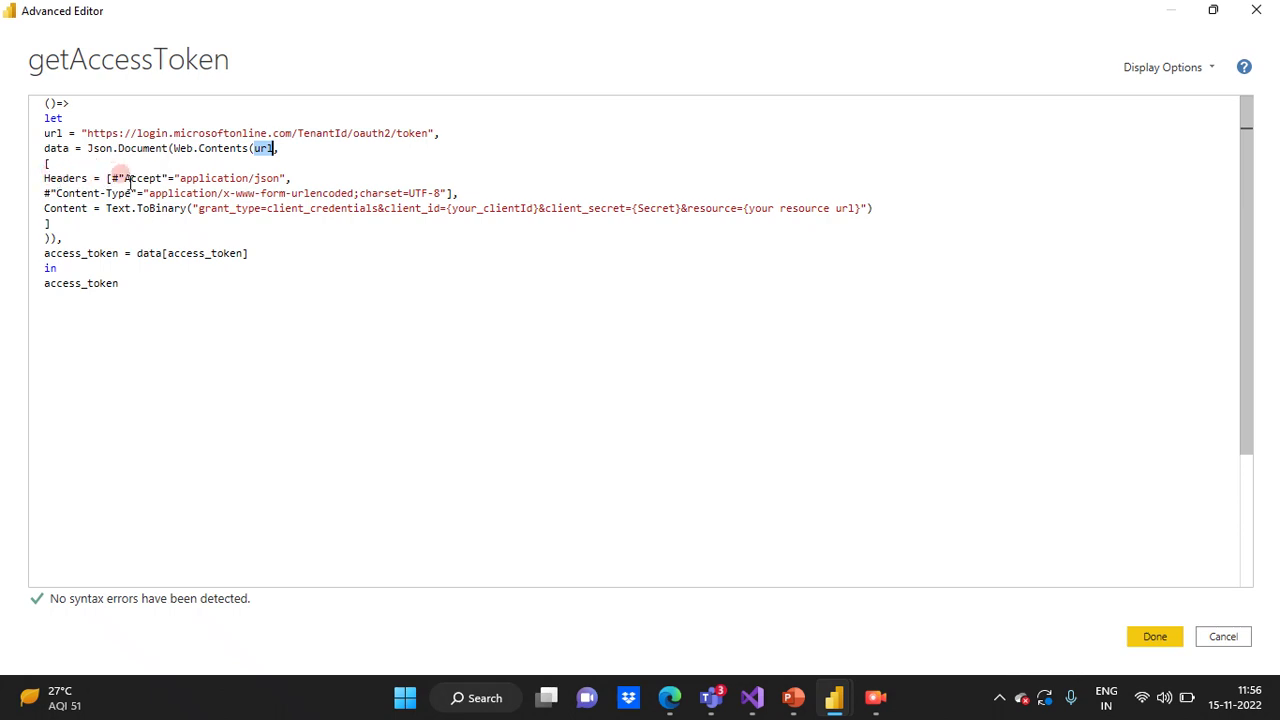
{"action": "left_click_drag", "start_coordinate": [178, 174], "coordinate": [283, 172]}
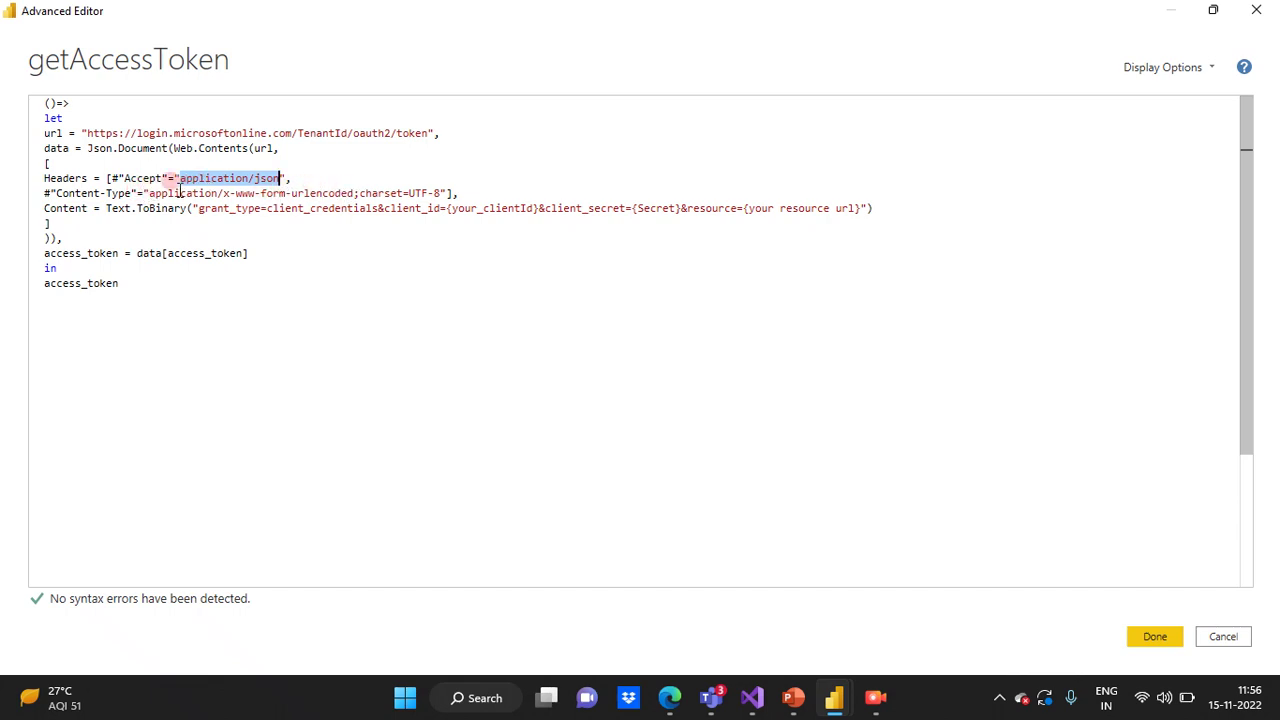
{"action": "left_click_drag", "start_coordinate": [149, 193], "coordinate": [328, 191]}
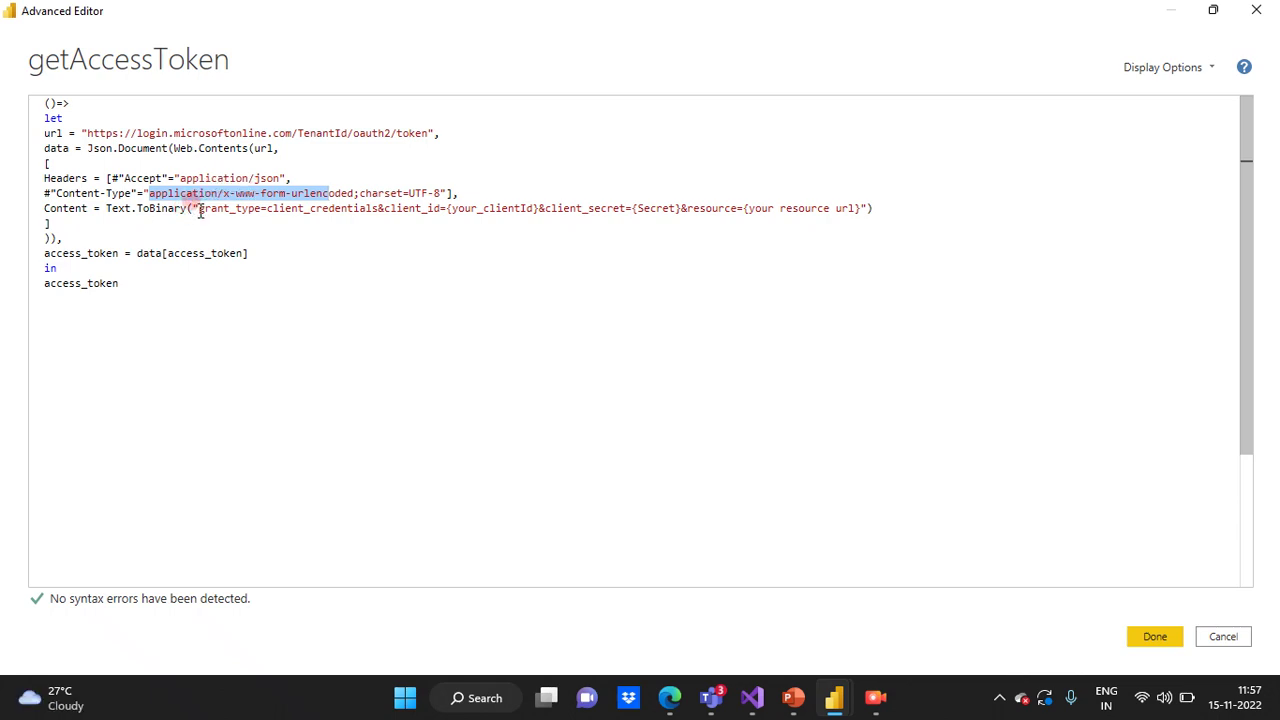
- Examine the grant type, client ID, client secret and resource parameters in the request content, then review the whole function
{"action": "left_click_drag", "start_coordinate": [199, 208], "coordinate": [377, 211]}
{"action": "double_click", "coordinate": [271, 209]}
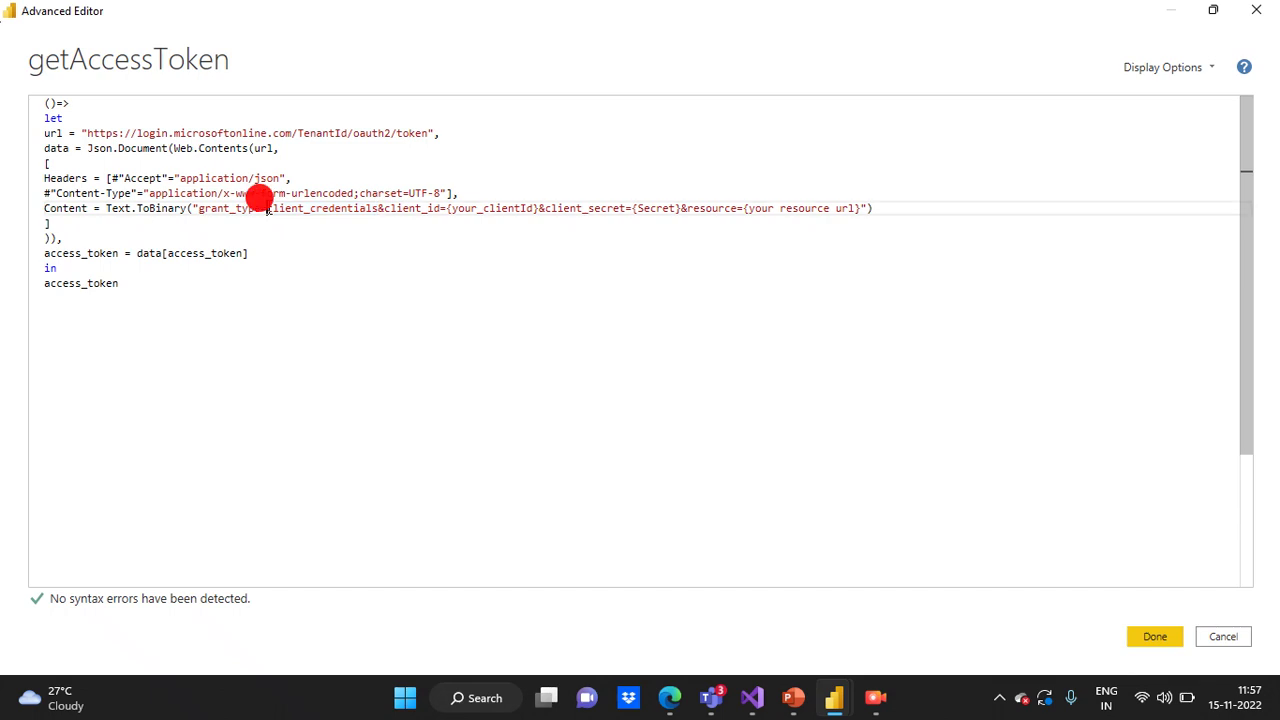
{"action": "left_click_drag", "start_coordinate": [268, 208], "coordinate": [376, 210]}
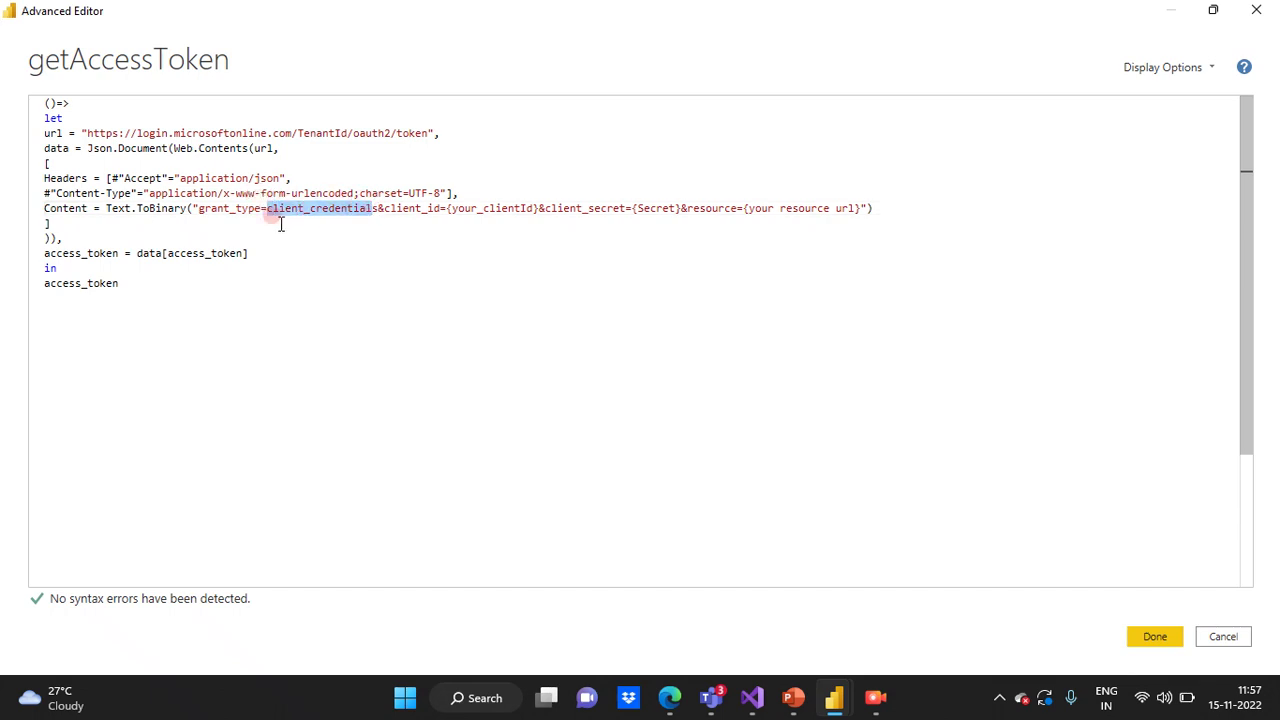
{"action": "left_click_drag", "start_coordinate": [268, 208], "coordinate": [443, 213]}
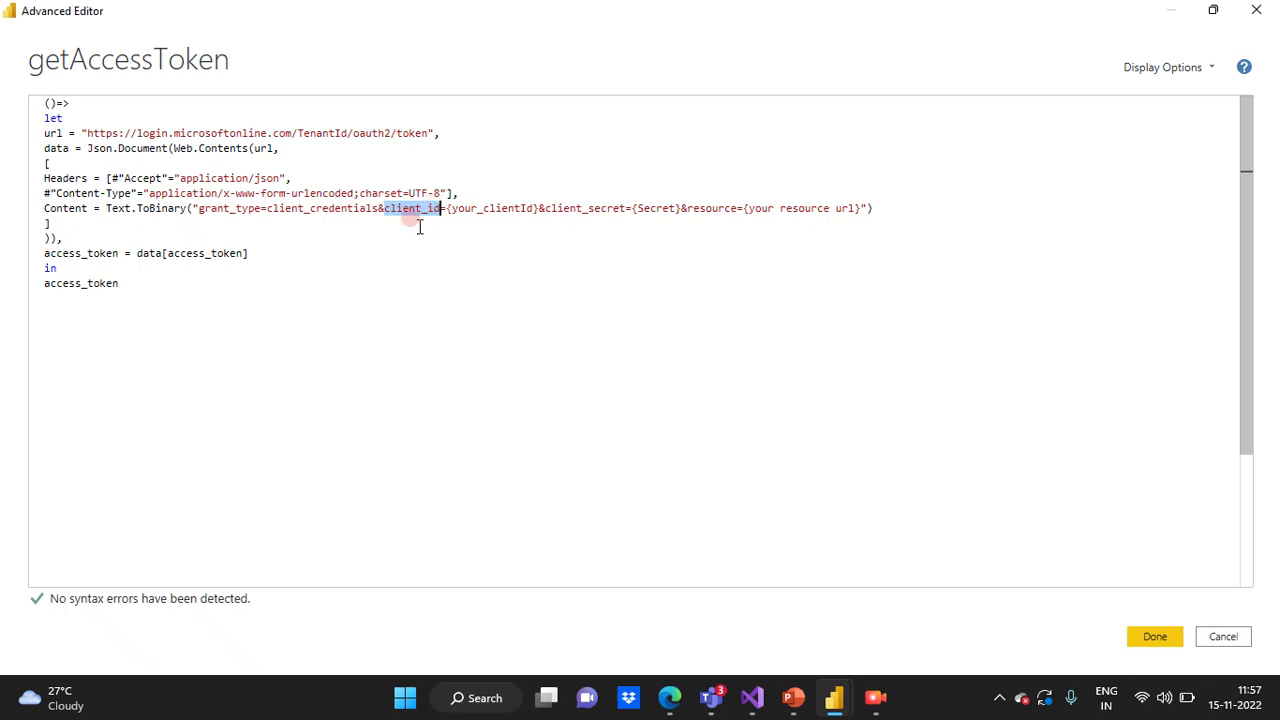
{"action": "left_click", "coordinate": [4, 285]}
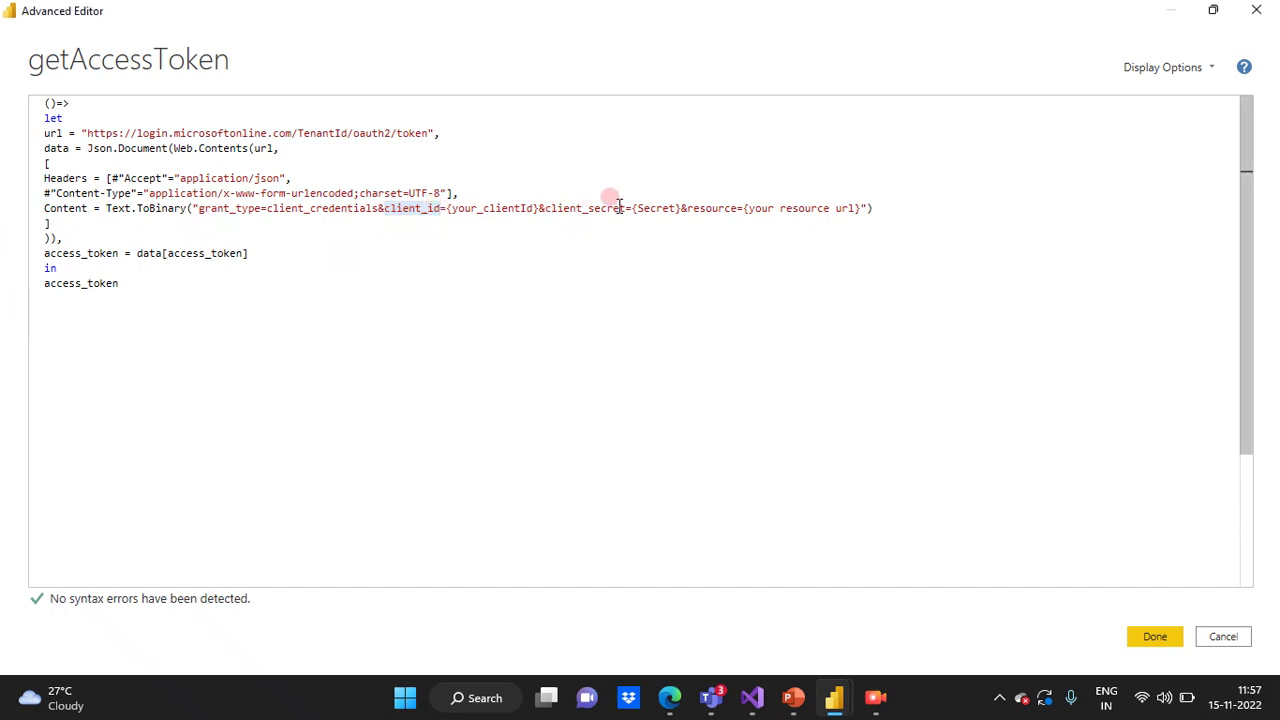
{"action": "left_click_drag", "start_coordinate": [632, 208], "coordinate": [681, 210]}
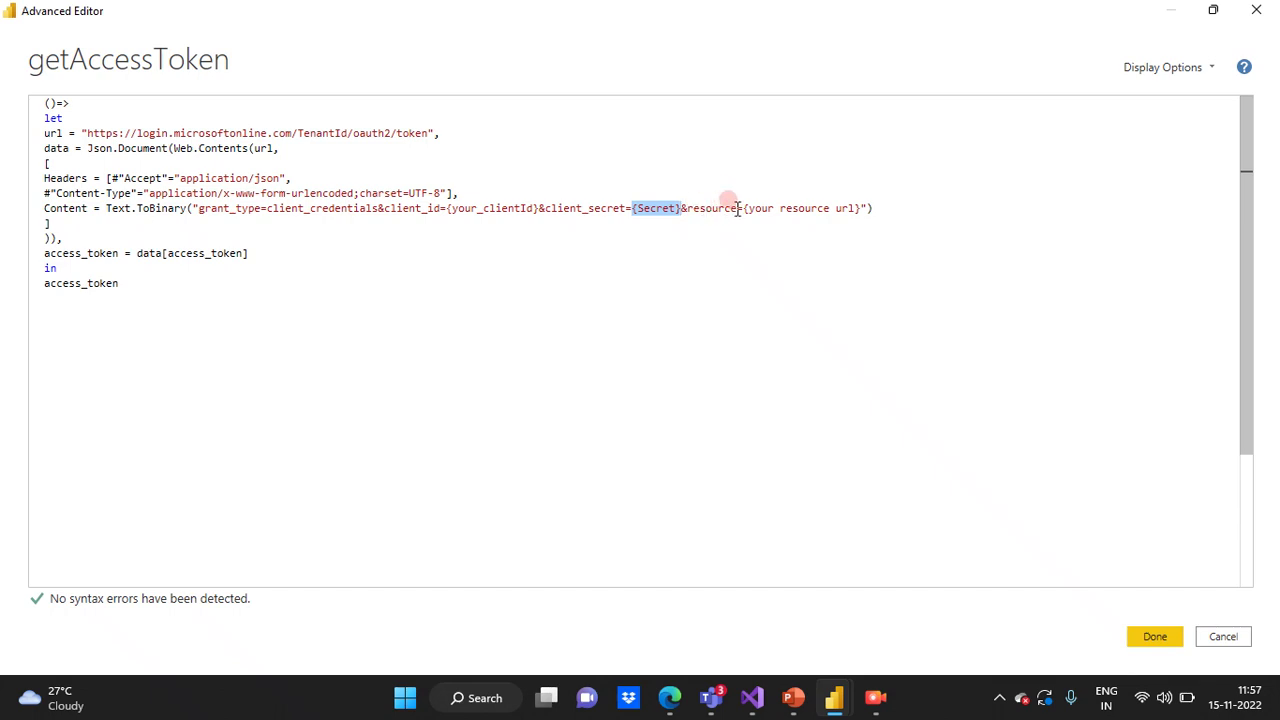
{"action": "left_click_drag", "start_coordinate": [743, 210], "coordinate": [856, 212]}
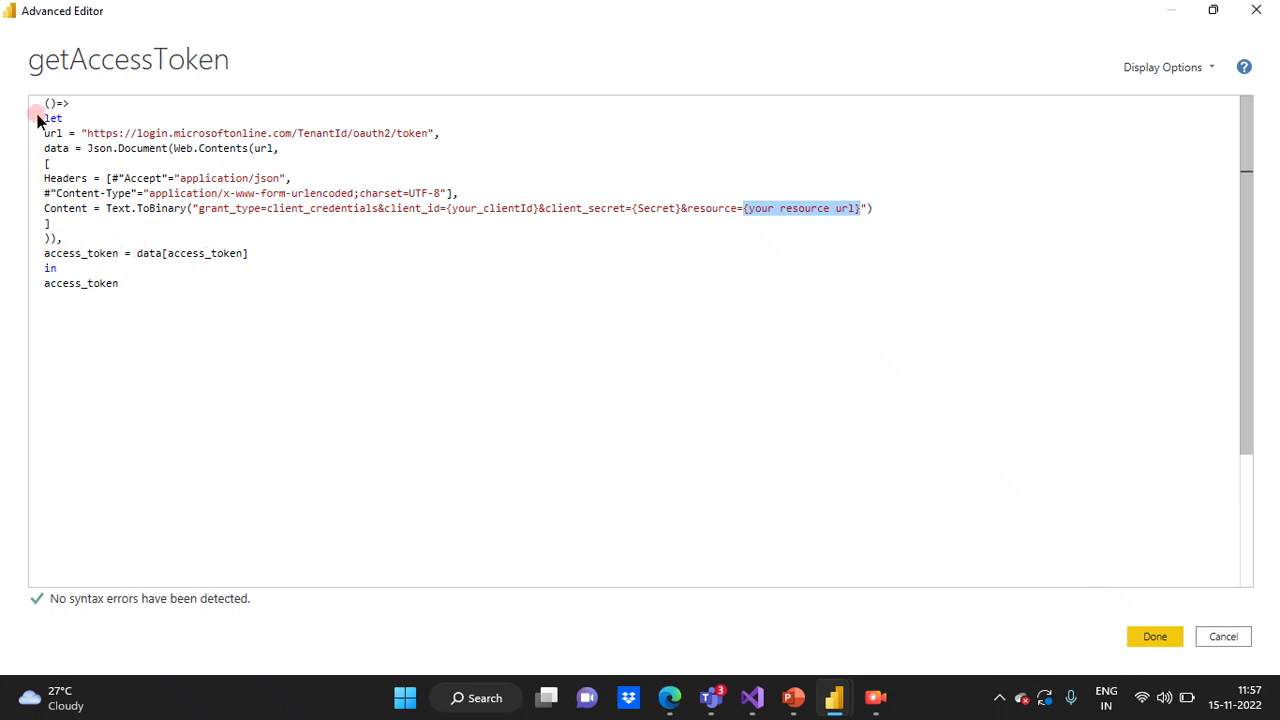
{"action": "left_click_drag", "start_coordinate": [44, 103], "coordinate": [128, 285]}
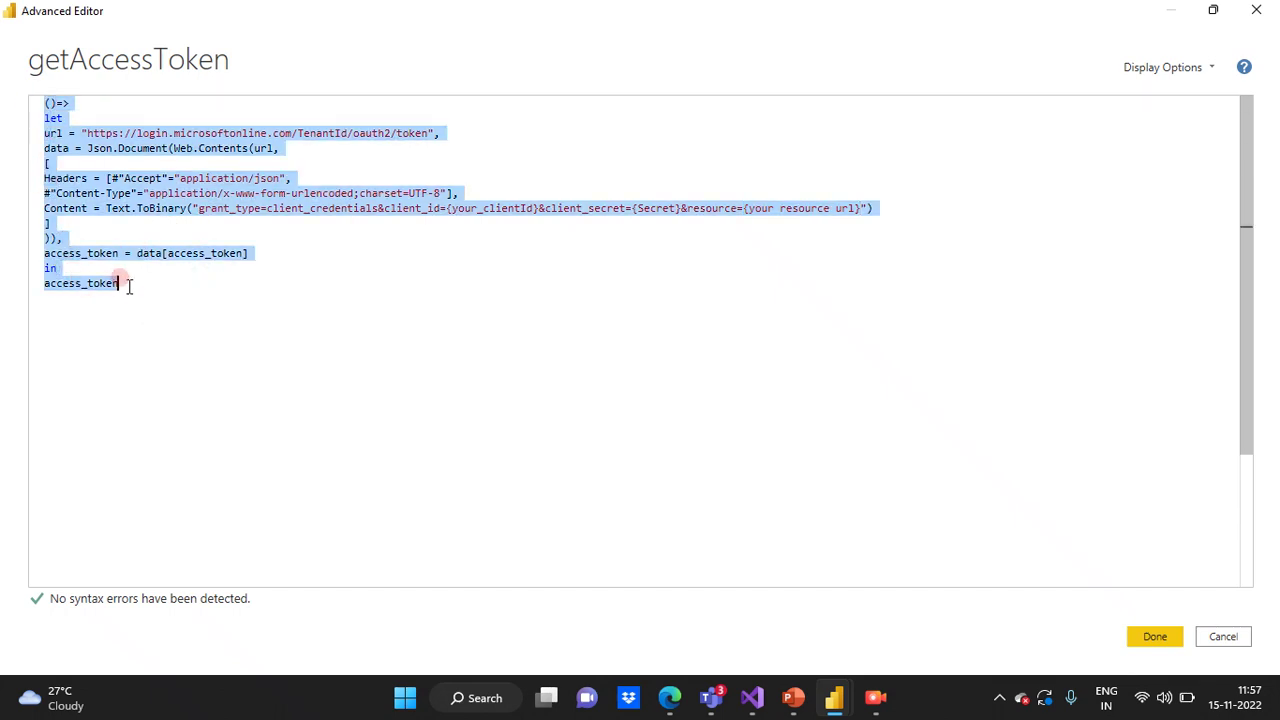
- Select the TenantId placeholder in the token URL and switch to the Azure portal in Microsoft Edge
{"action": "left_click", "coordinate": [312, 134]}
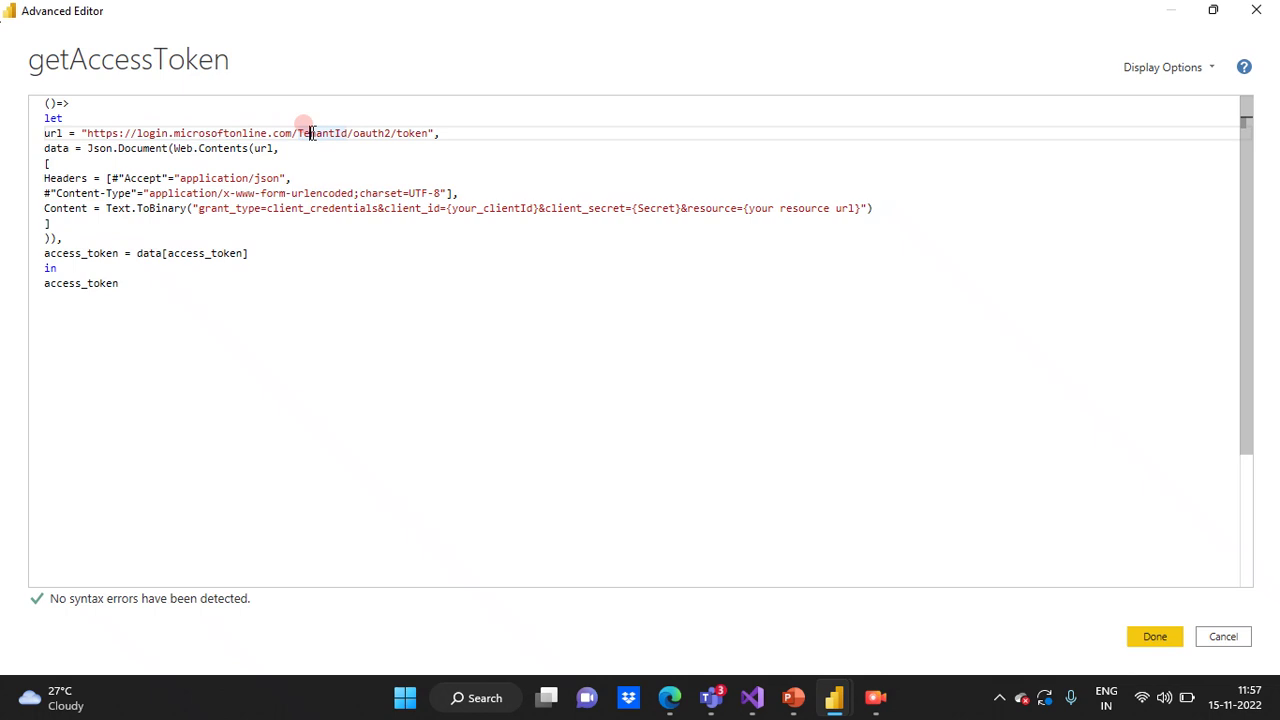
{"action": "triple_click", "coordinate": [312, 134]}
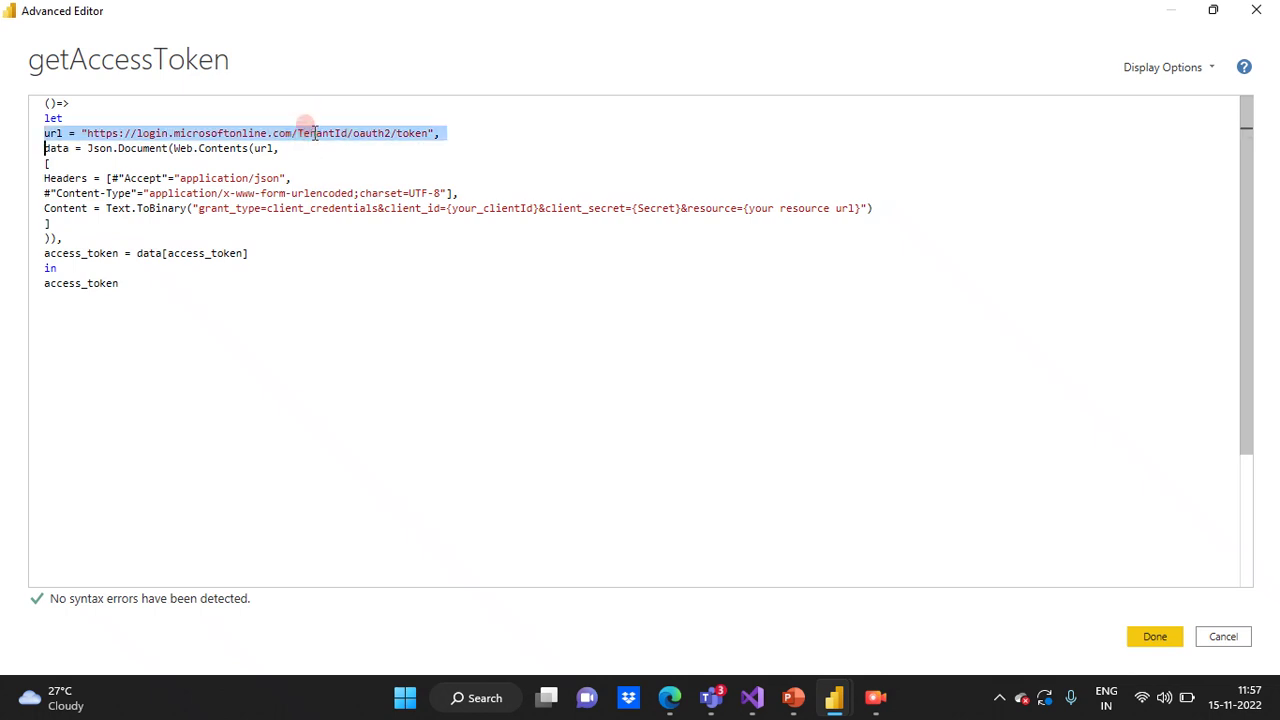
{"action": "double_click", "coordinate": [312, 133]}
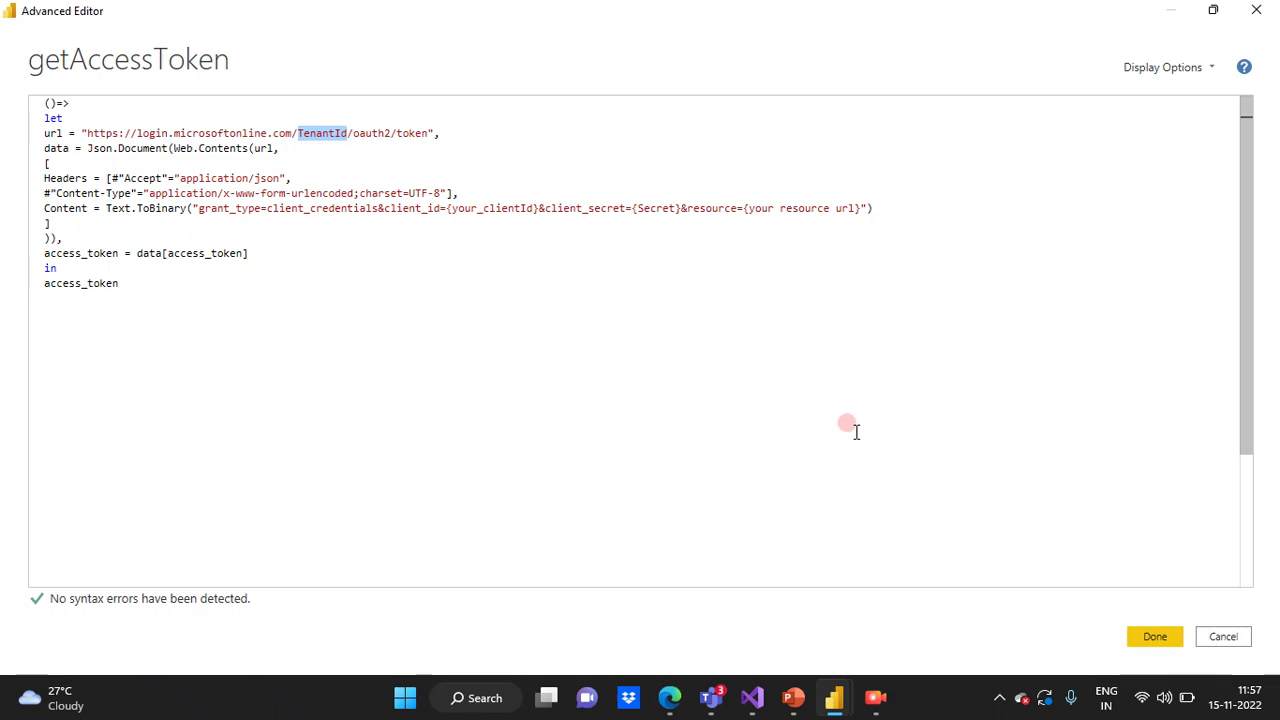
{"action": "key", "text": "alt+Tab"}
{"action": "key", "text": "alt+Tab"}
{"action": "key", "text": "alt+Tab"}
{"action": "key", "text": "alt+Tab"}
{"action": "key", "text": "alt+Tab"}
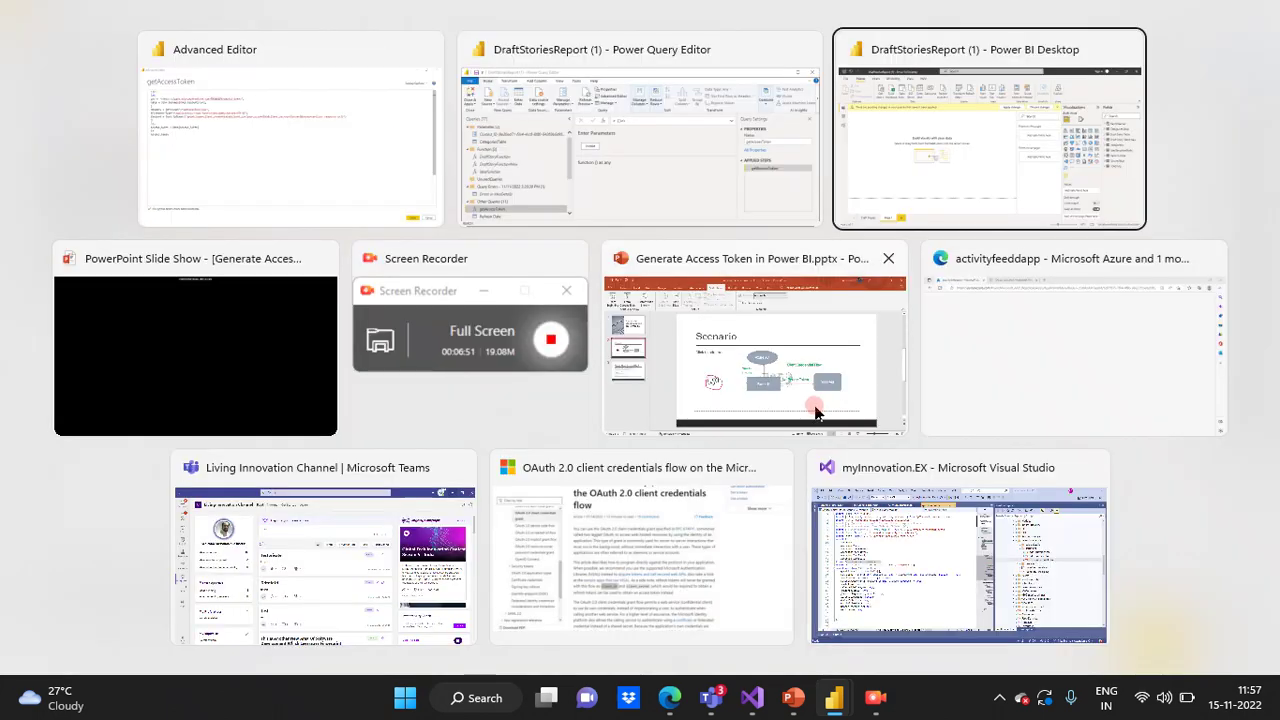
{"action": "key", "text": "alt+Tab"}
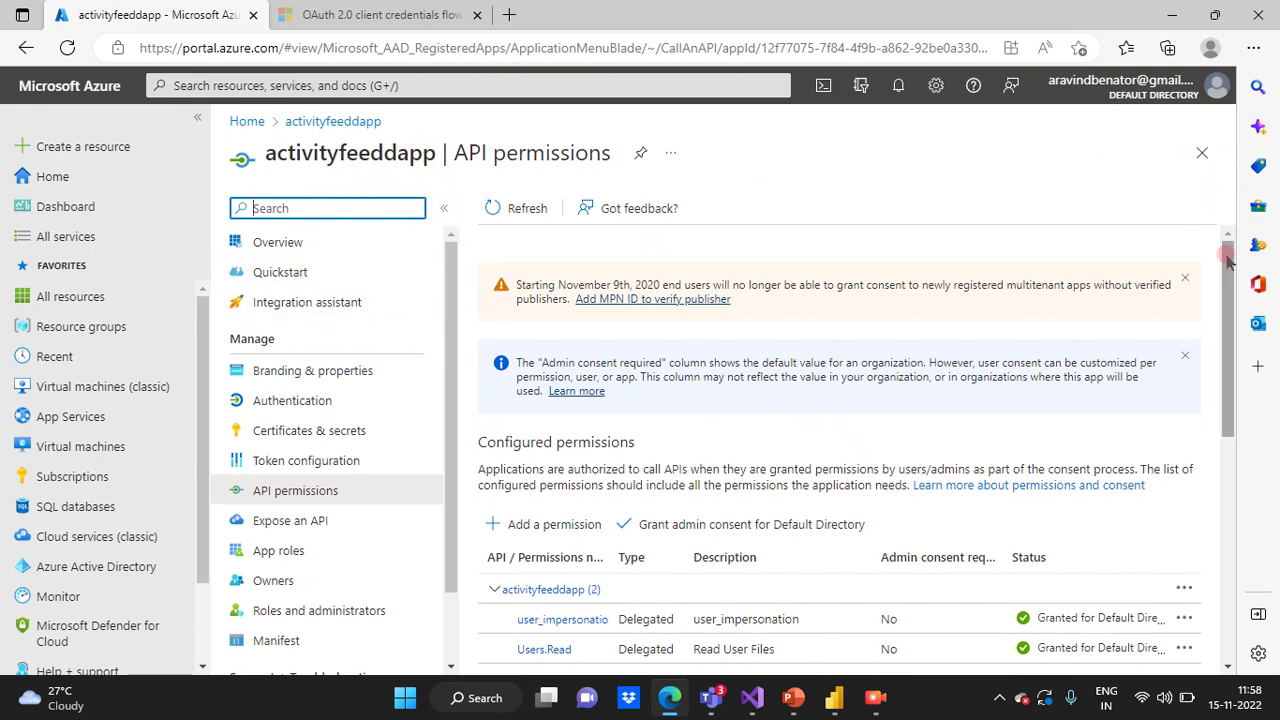
- Open the Azure Active Directory overview of the default directory and copy its tenant ID
{"action": "mouse_move", "coordinate": [1226, 248]}
{"action": "left_mouse_down"}
{"action": "mouse_move", "coordinate": [1224, 290]}
{"action": "mouse_move", "coordinate": [1227, 250]}
{"action": "left_mouse_up"}
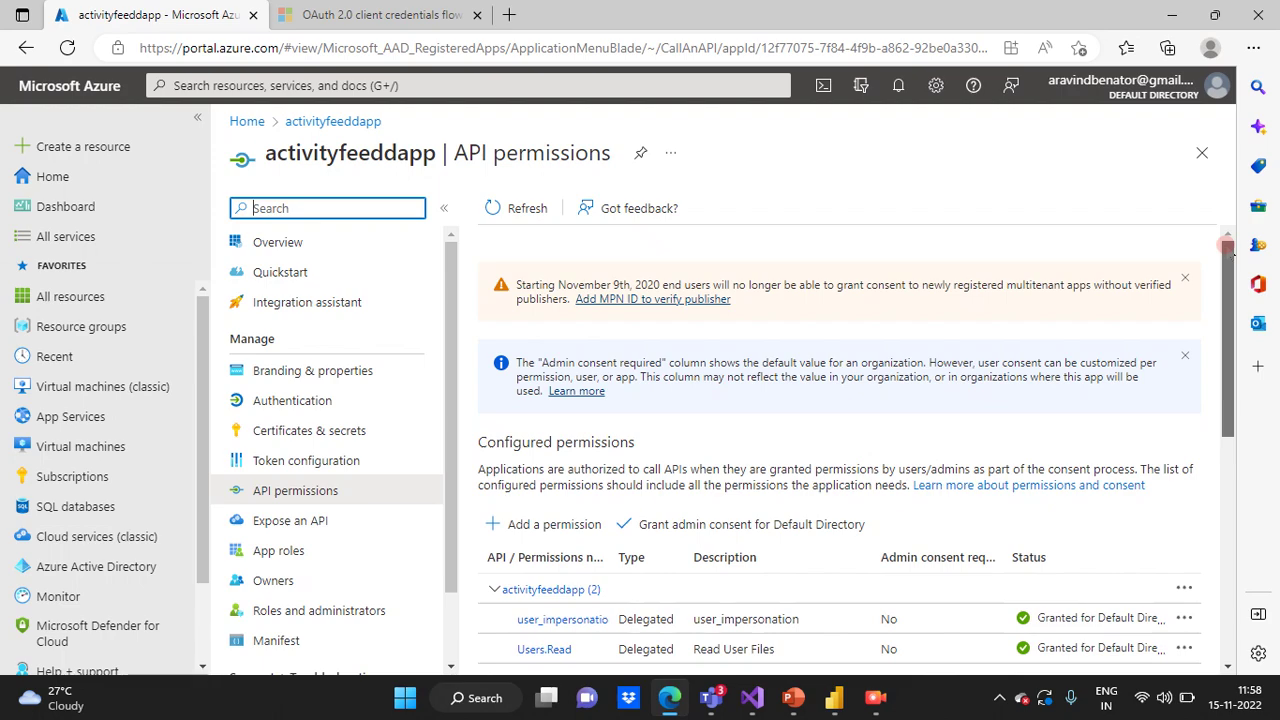
{"action": "mouse_move", "coordinate": [1229, 270]}
{"action": "left_mouse_down"}
{"action": "mouse_move", "coordinate": [1231, 480]}
{"action": "mouse_move", "coordinate": [1210, 253]}
{"action": "left_mouse_up"}
{"action": "left_click", "coordinate": [345, 203]}
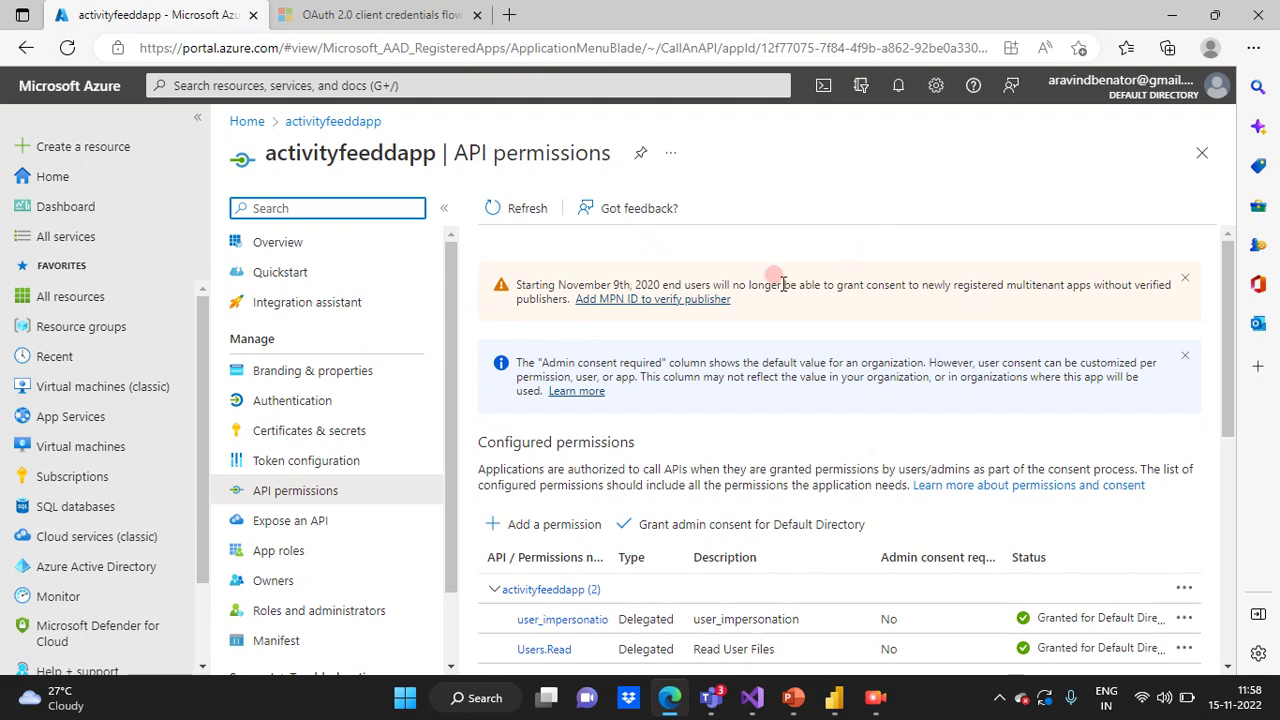
{"action": "scroll", "coordinate": [645, 400], "scroll_direction": "down", "scroll_amount": 2}
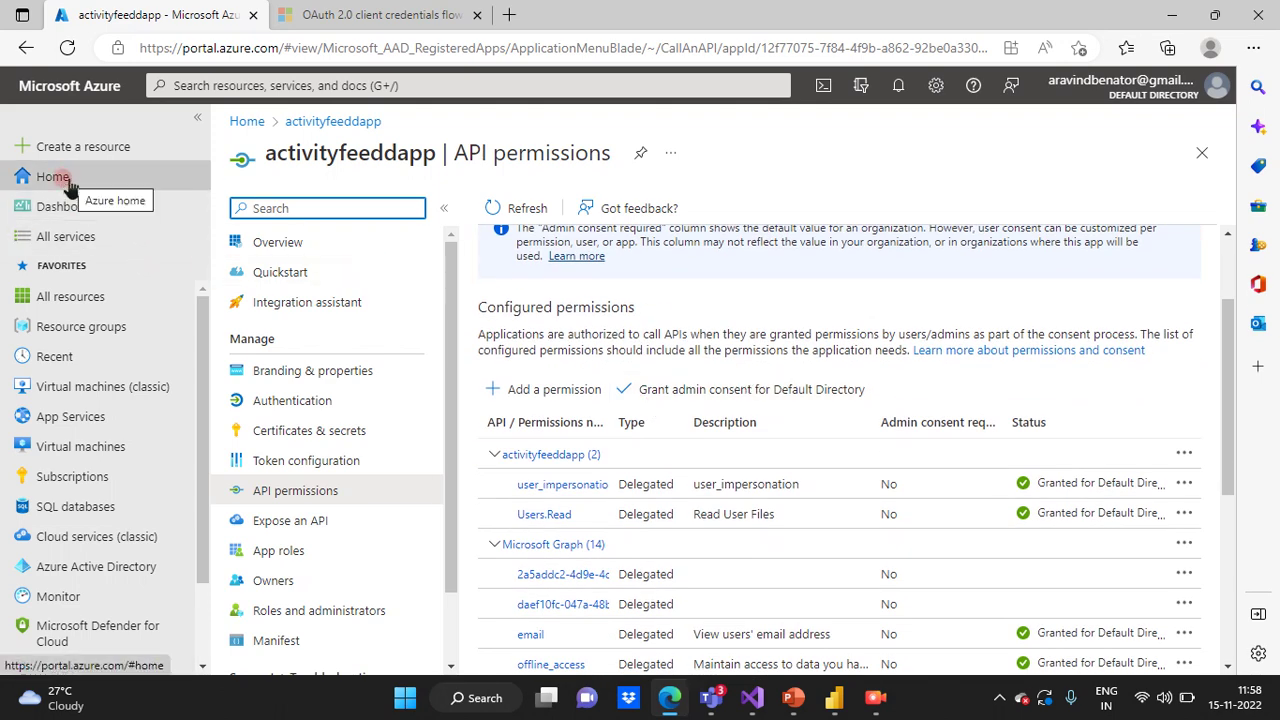
{"action": "scroll", "coordinate": [95, 285], "scroll_direction": "down", "scroll_amount": 1}
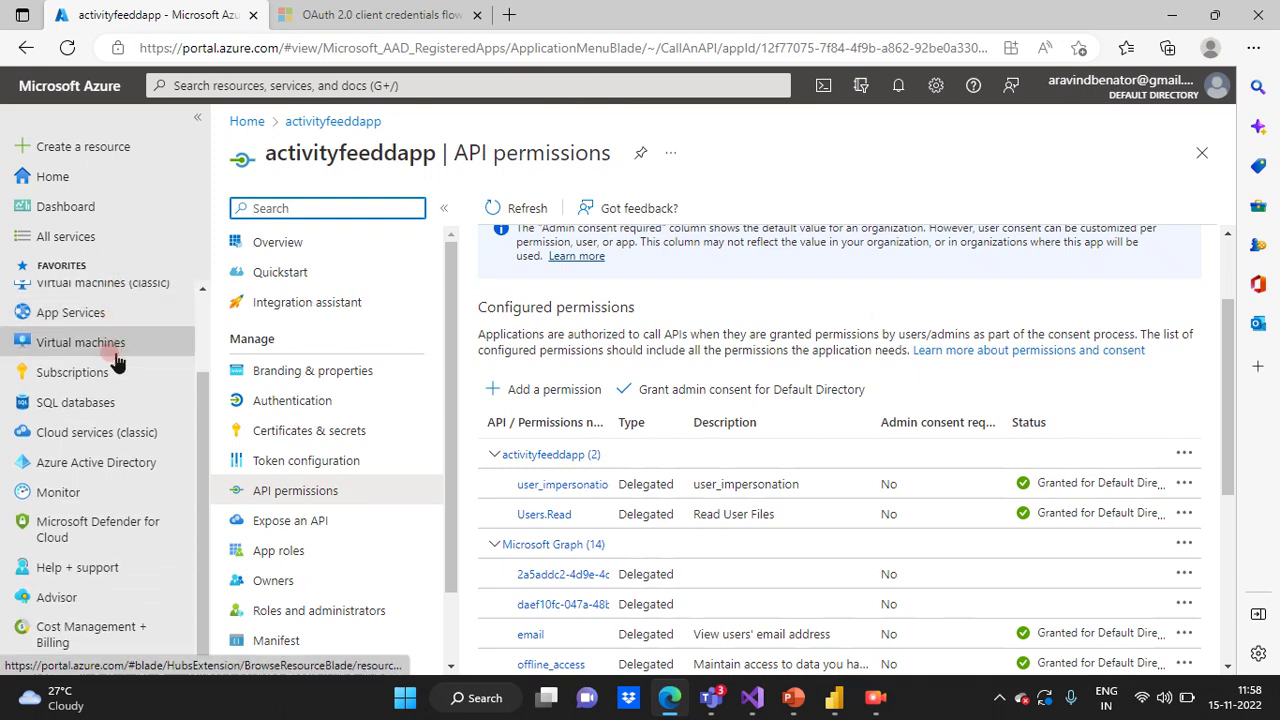
{"action": "left_click", "coordinate": [95, 468]}
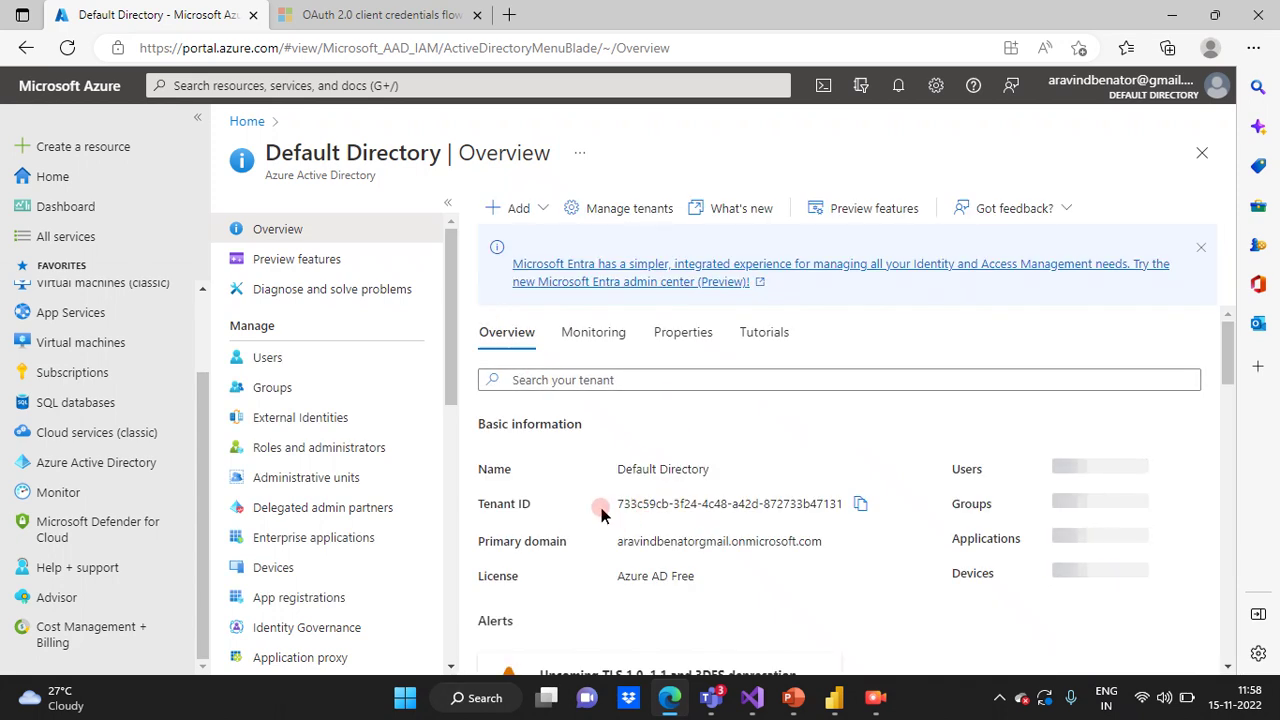
{"action": "left_click", "coordinate": [858, 508]}
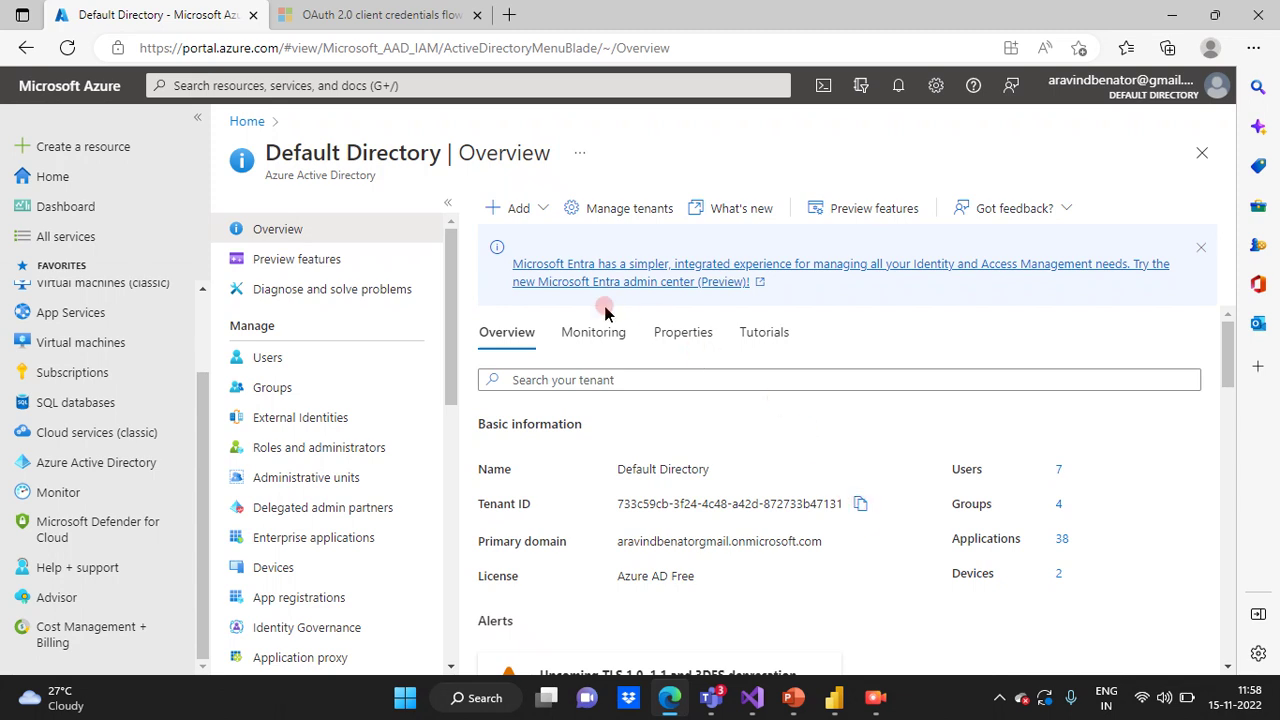
- Return to the Advanced Editor in Power BI and replace the TenantId placeholder in the token URL with the copied tenant ID
{"action": "mouse_move", "coordinate": [833, 708]}
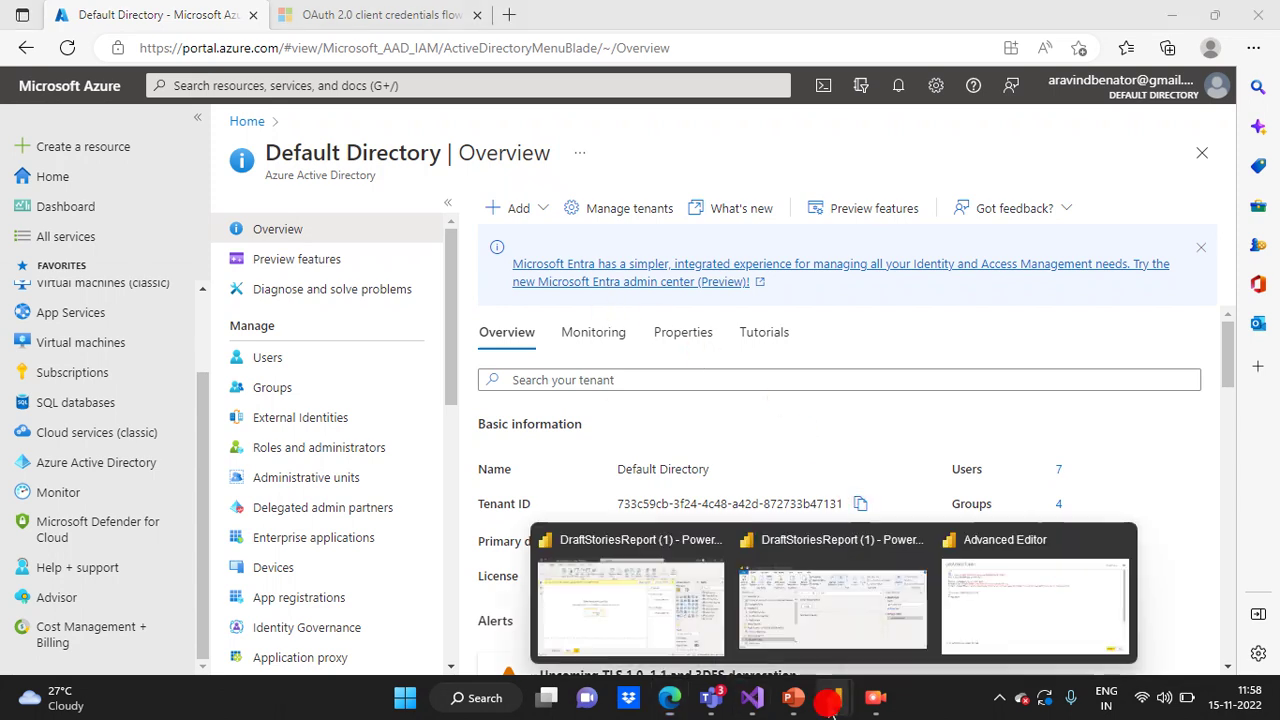
{"action": "left_click", "coordinate": [983, 590]}
{"action": "double_click", "coordinate": [318, 133]}
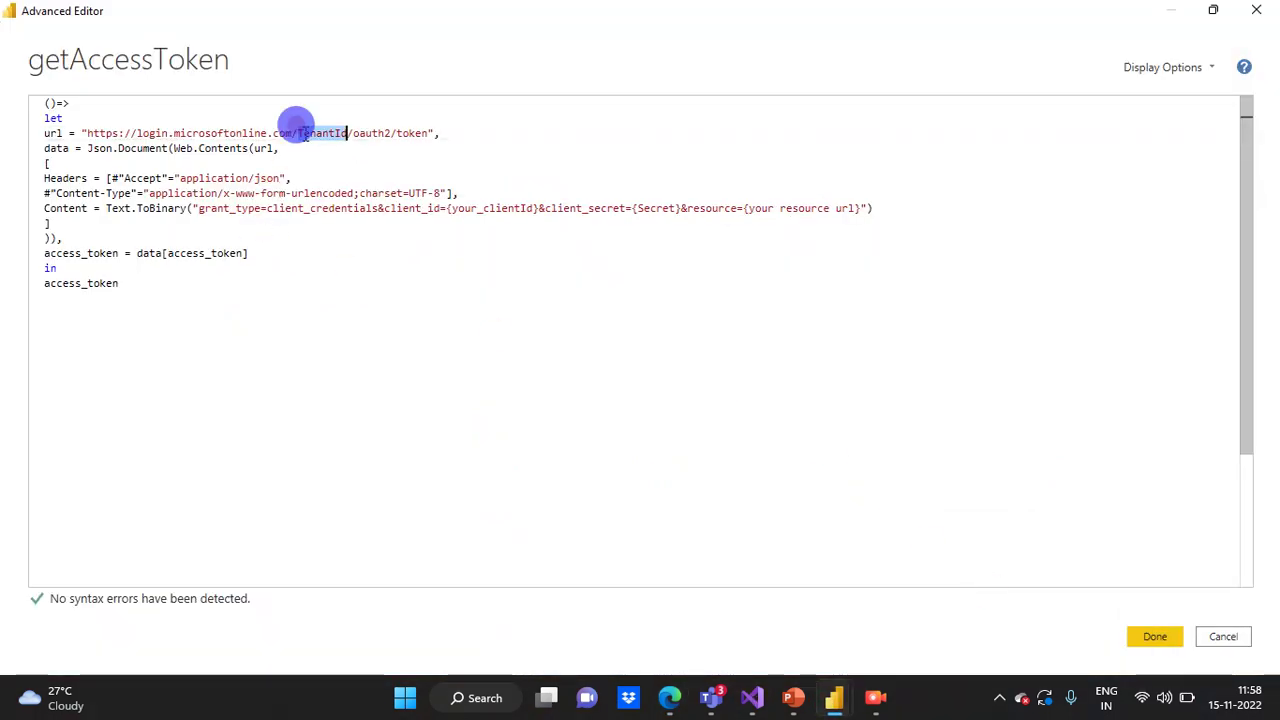
{"action": "key", "text": "ctrl+v"}
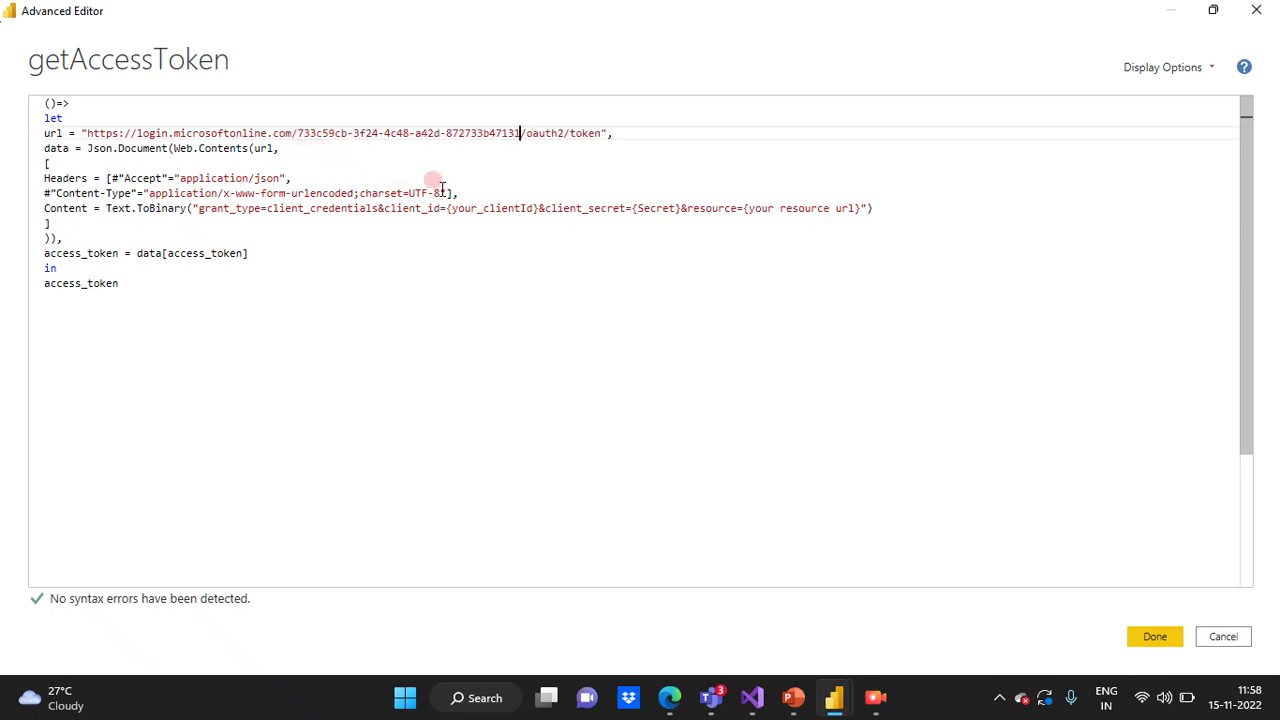
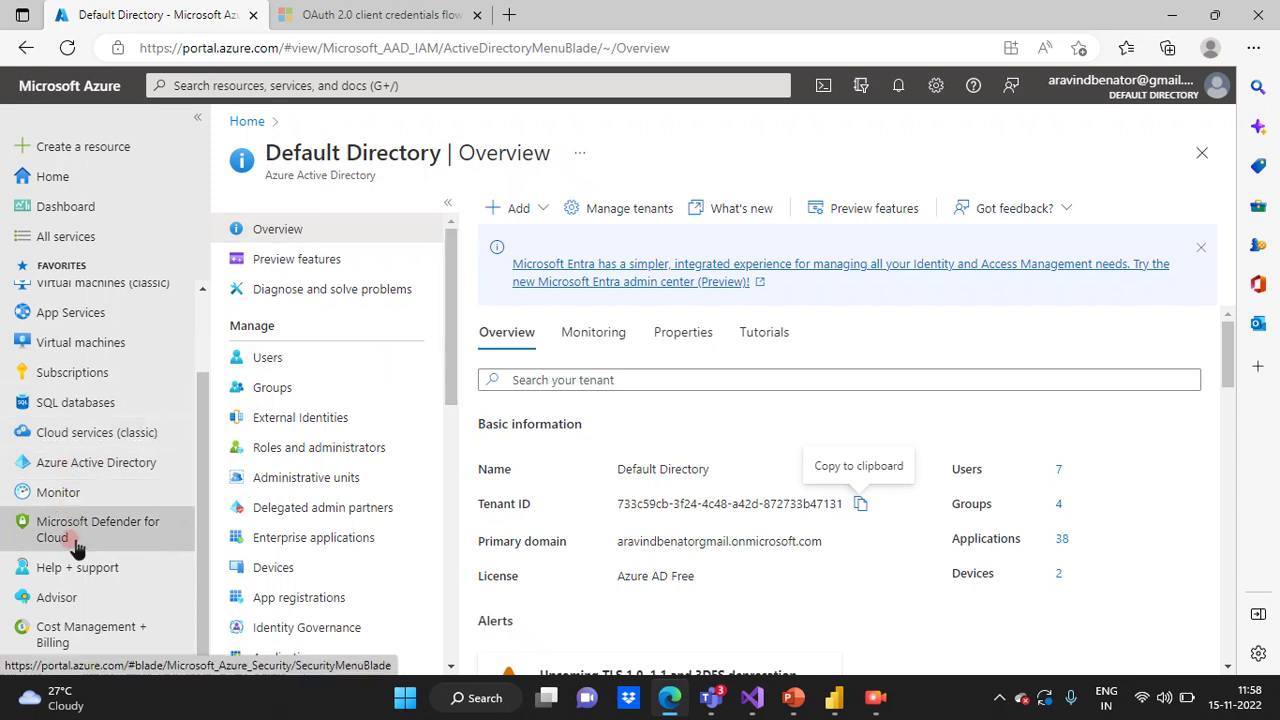
- Open the activityfeeddapp registration in Azure Active Directory and copy its application (client) ID
{"action": "left_click", "coordinate": [86, 460]}
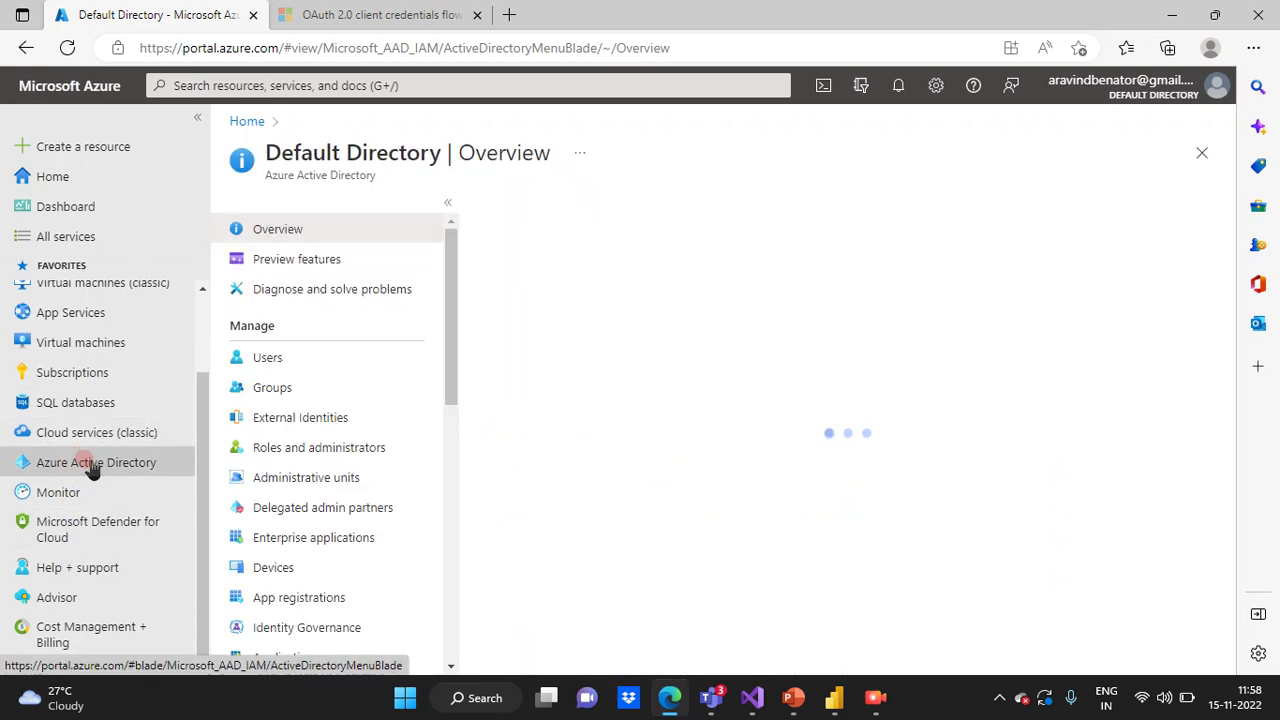
{"action": "scroll", "coordinate": [320, 520], "scroll_direction": "down", "scroll_amount": 1}
{"action": "left_click", "coordinate": [305, 548]}
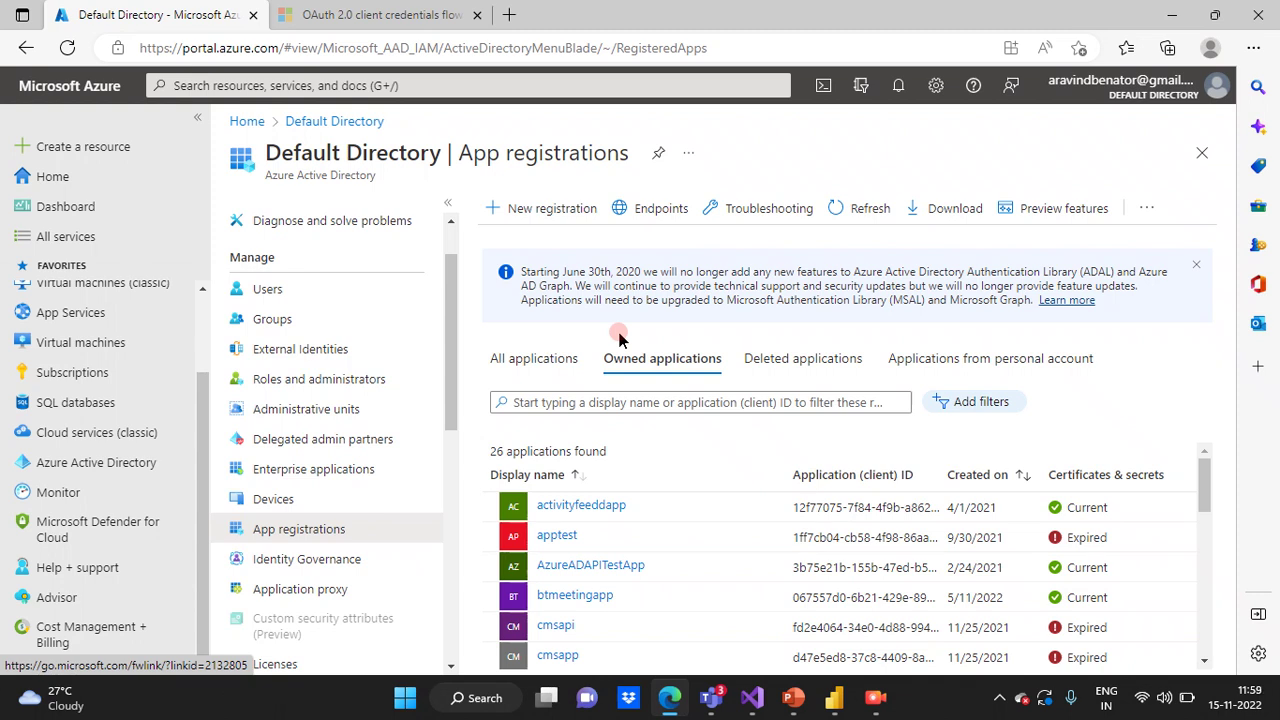
{"action": "left_click", "coordinate": [617, 507]}
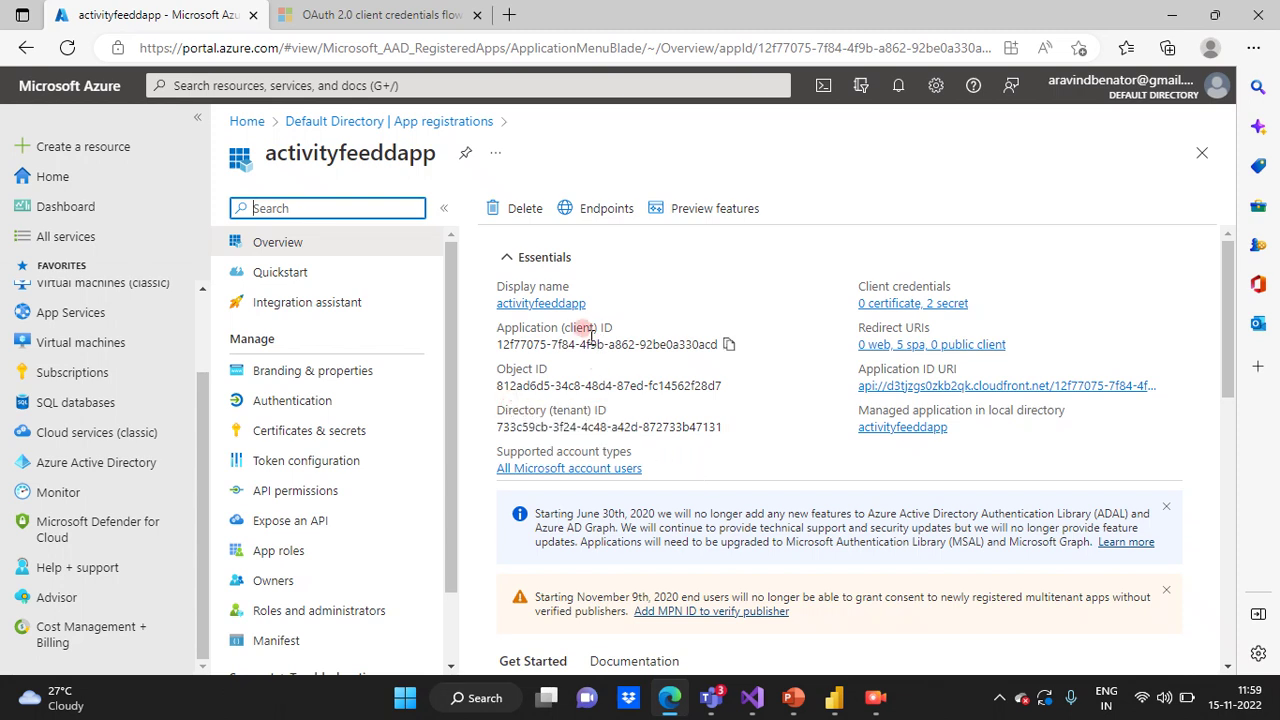
{"action": "left_click", "coordinate": [728, 344]}
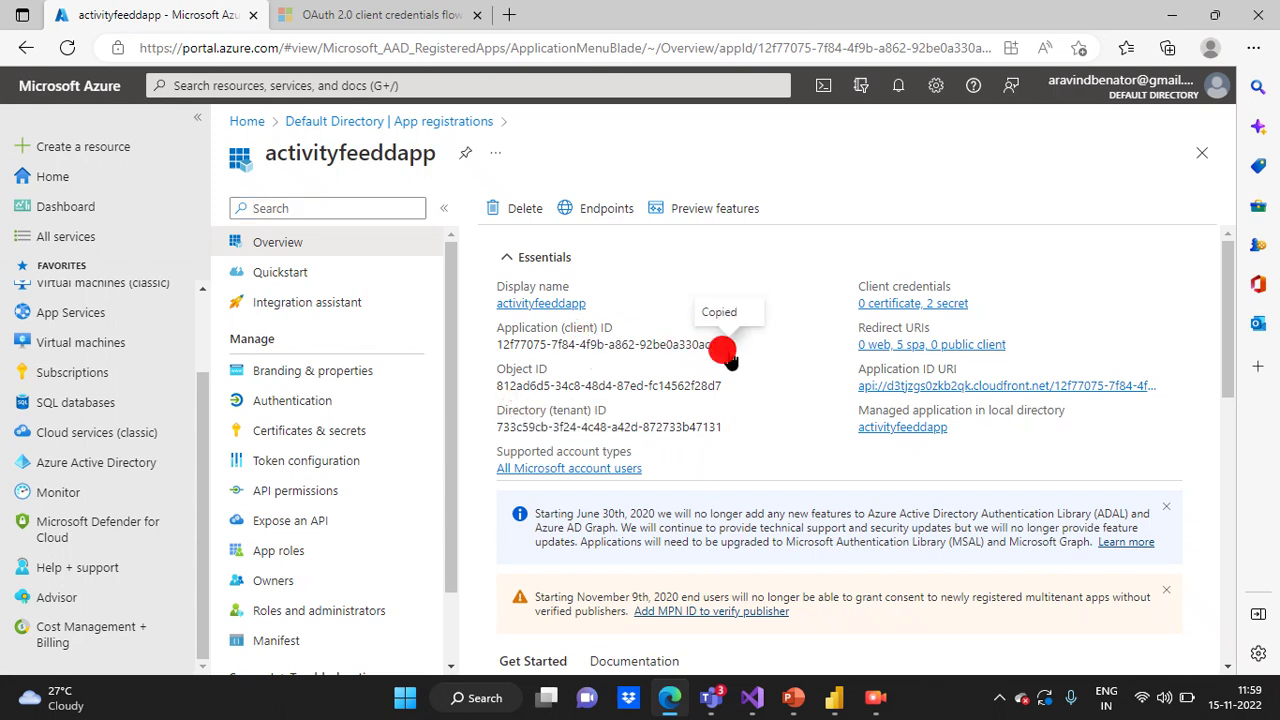
- Switch to the Advanced Editor in Power BI and replace the {your_clientId} placeholder in the request content with the copied client ID
{"action": "mouse_move", "coordinate": [834, 697]}
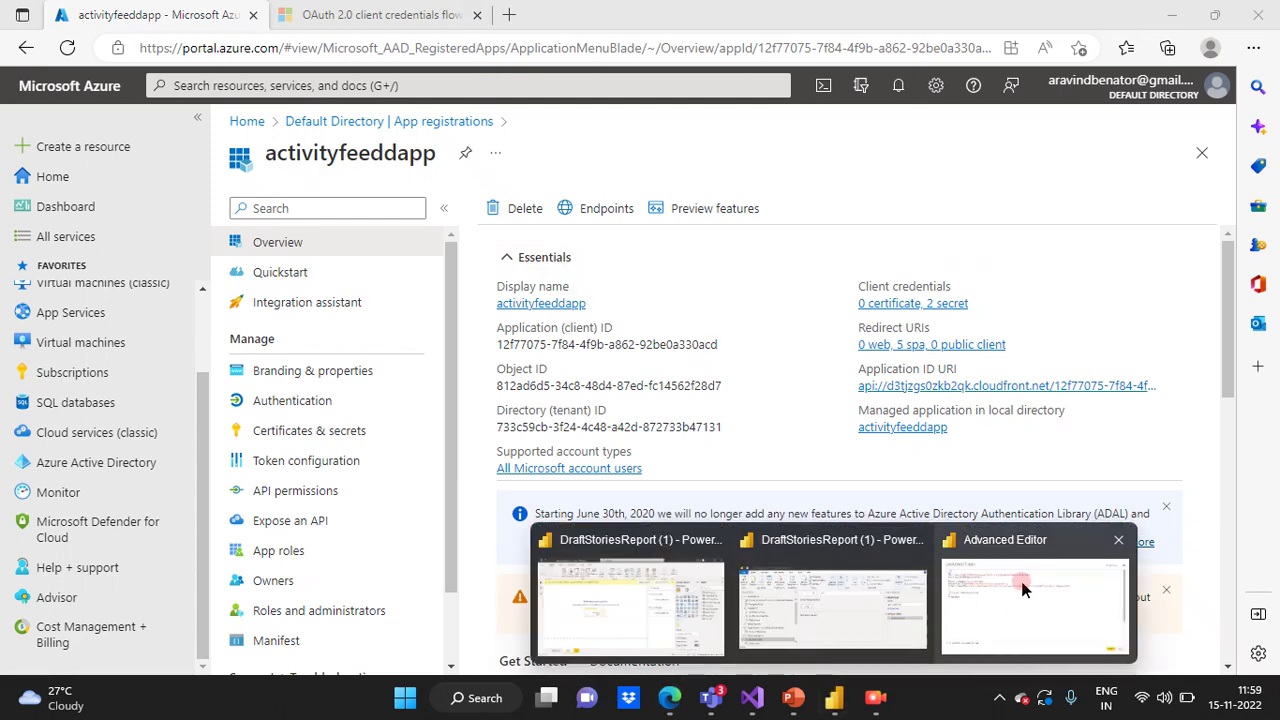
{"action": "left_click", "coordinate": [985, 520]}
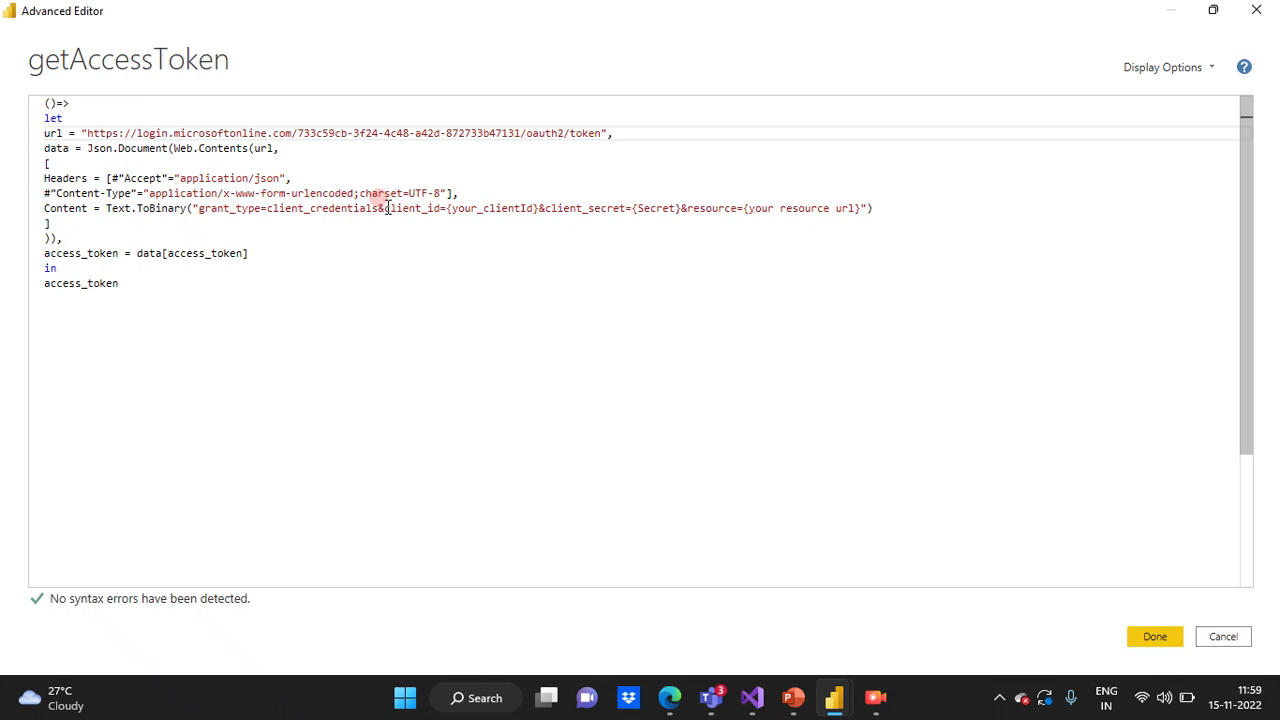
{"action": "left_click_drag", "start_coordinate": [447, 208], "coordinate": [527, 208]}
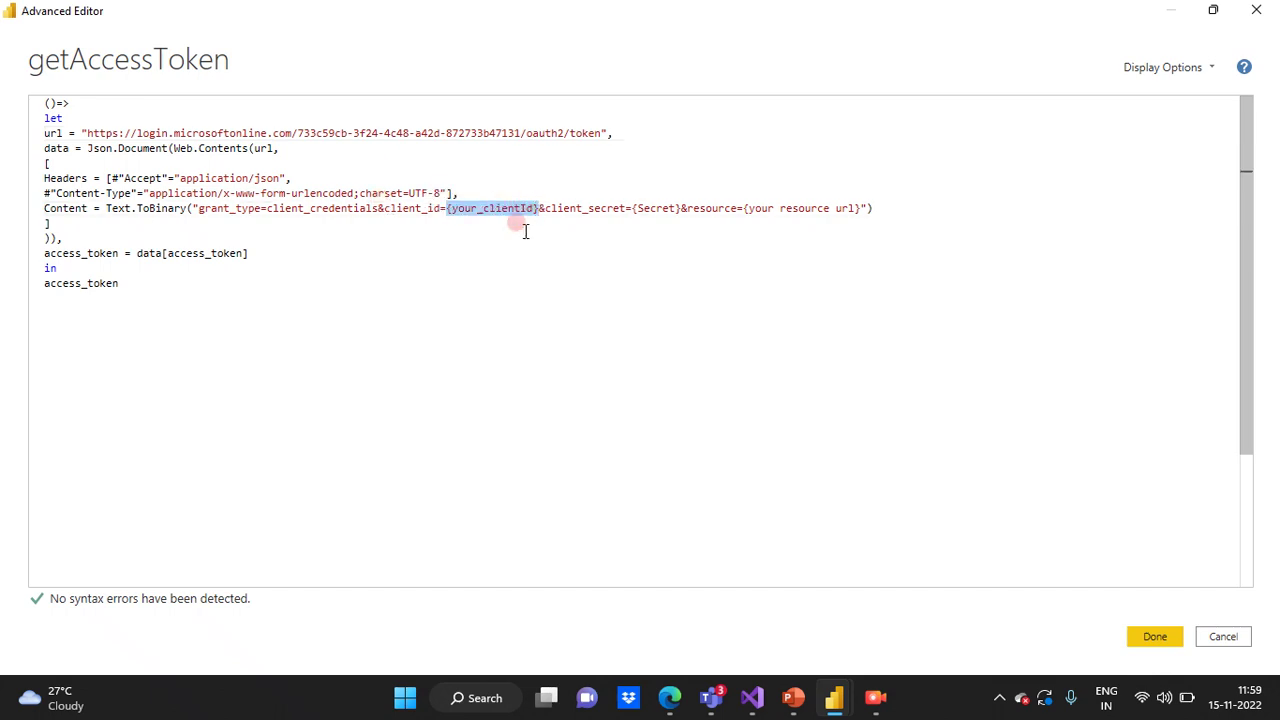
{"action": "key", "text": "ctrl+v"}
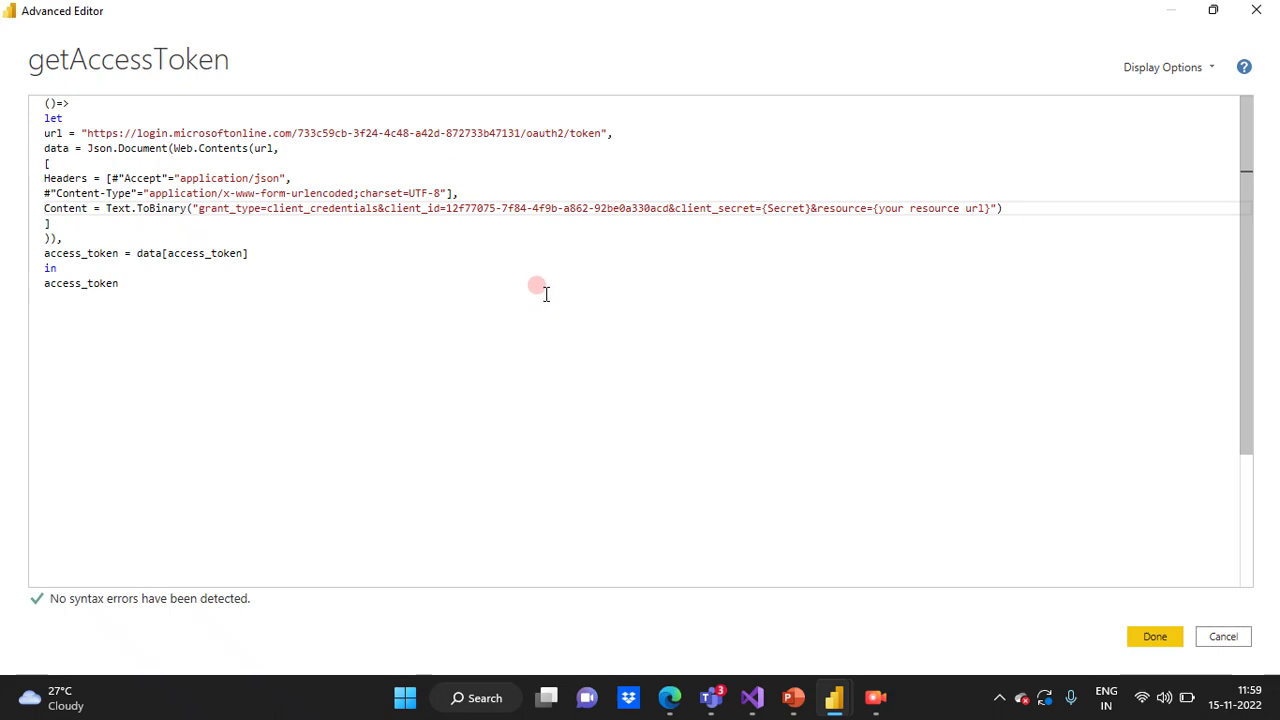
- Switch back to the Azure portal in Microsoft Edge and view the client secrets of activityfeeddapp
{"action": "key", "text": "alt+Tab"}
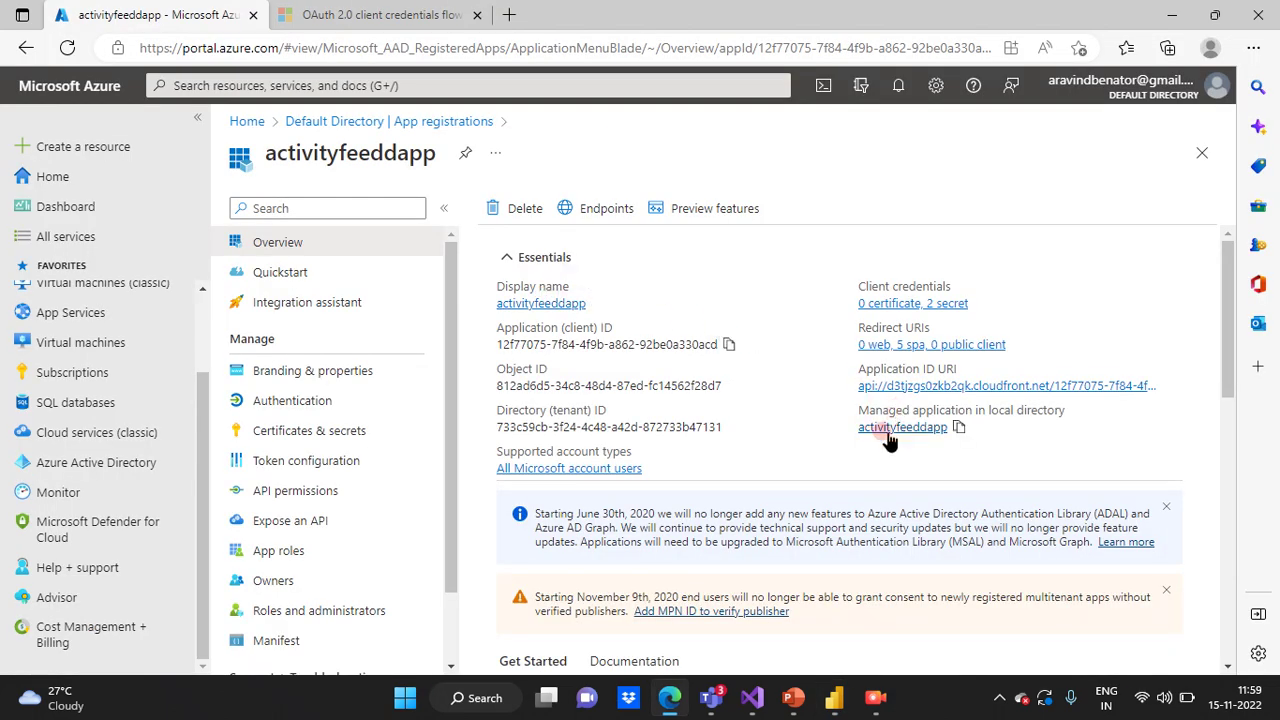
{"action": "scroll", "coordinate": [721, 458], "scroll_direction": "down", "scroll_amount": 3}
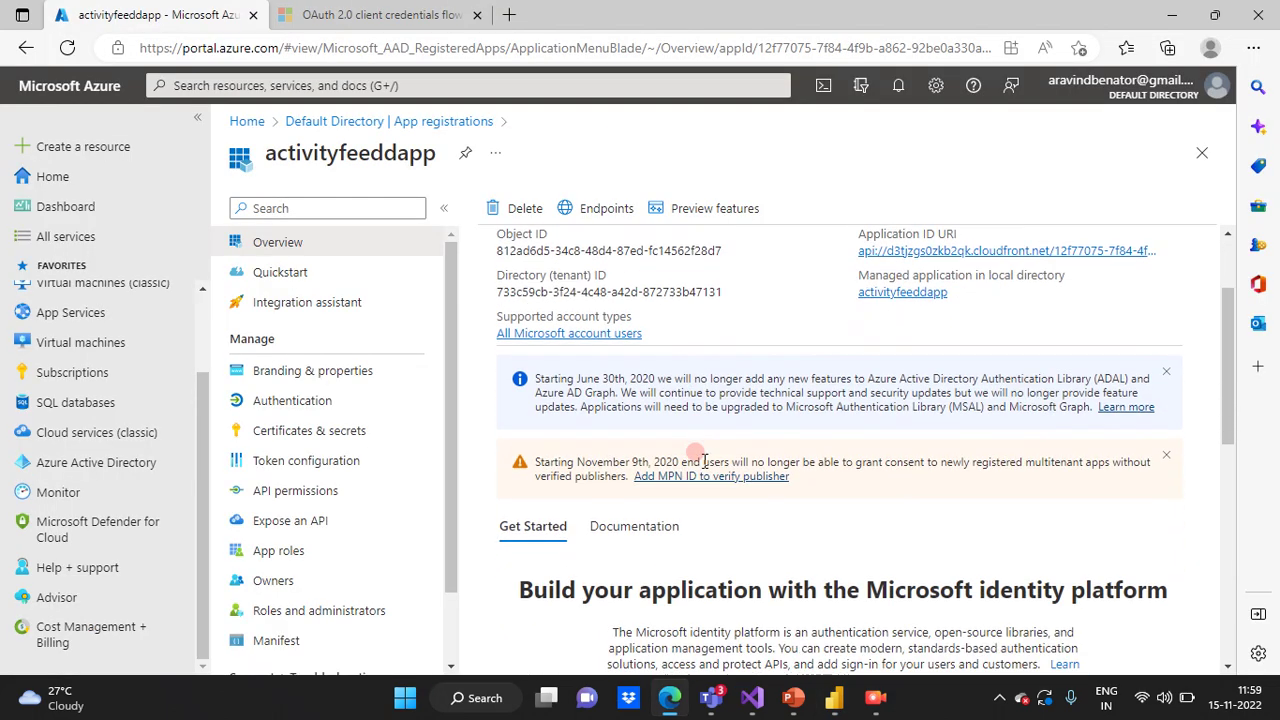
{"action": "left_click", "coordinate": [310, 430]}
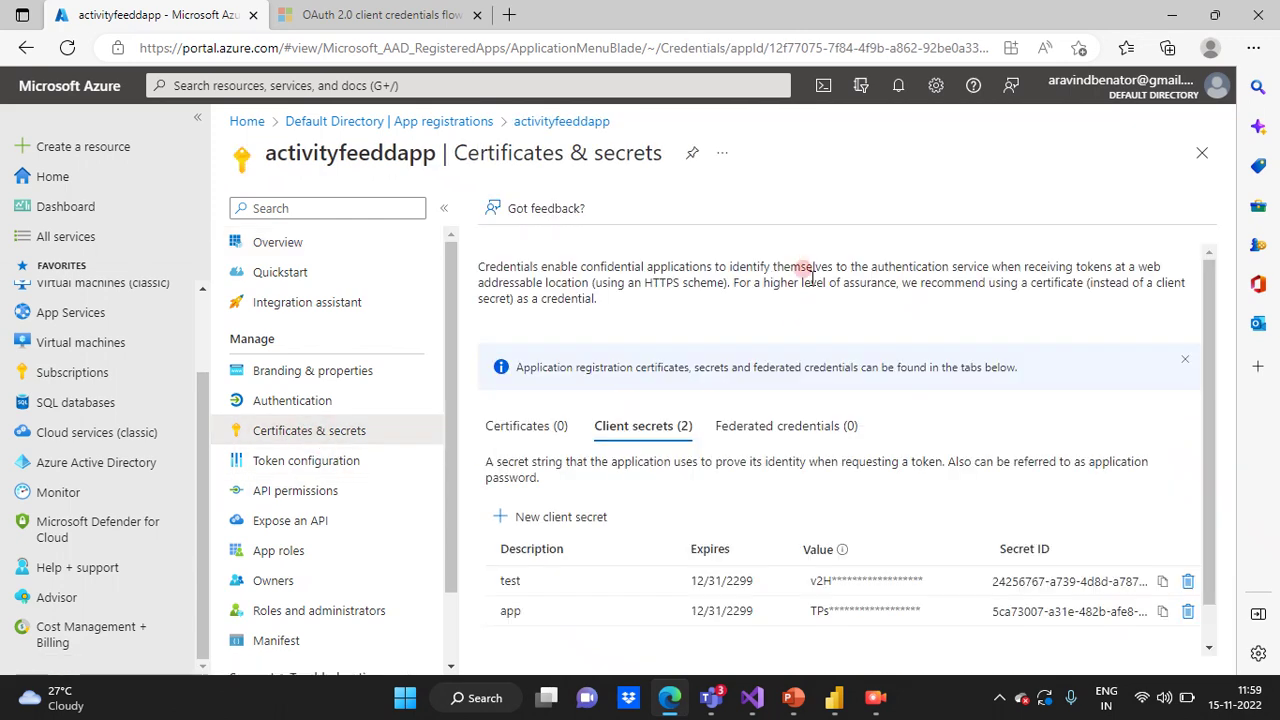
{"action": "scroll", "coordinate": [660, 440], "scroll_direction": "down", "scroll_amount": 1}
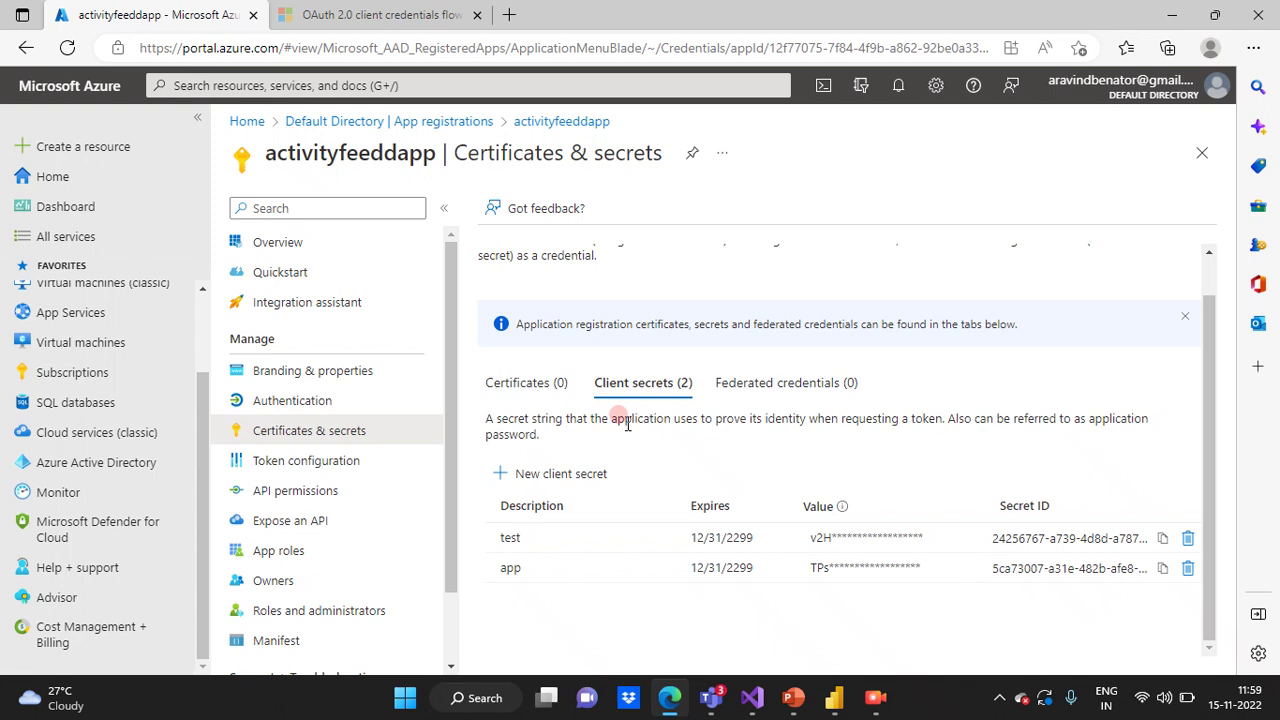
- Try to add a client secret with the description demo and a 3-month expiry, and close the form
{"action": "left_click", "coordinate": [572, 474]}
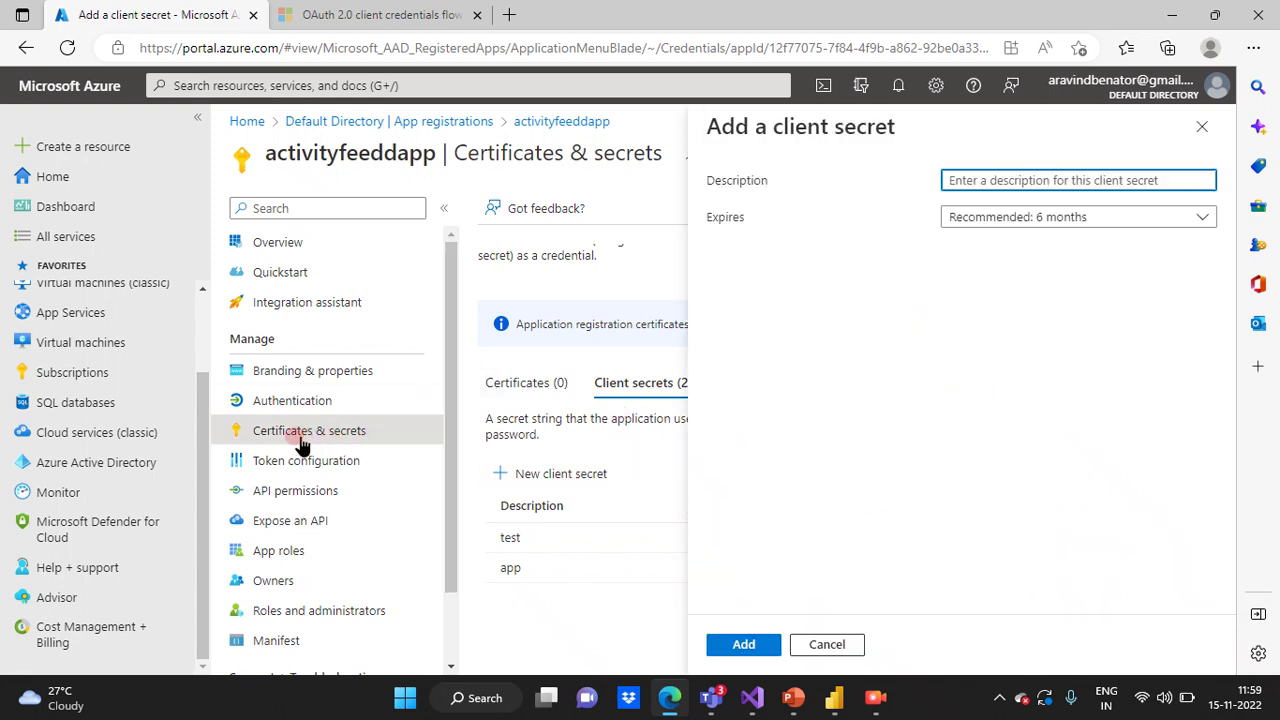
{"action": "left_click", "coordinate": [1068, 182]}
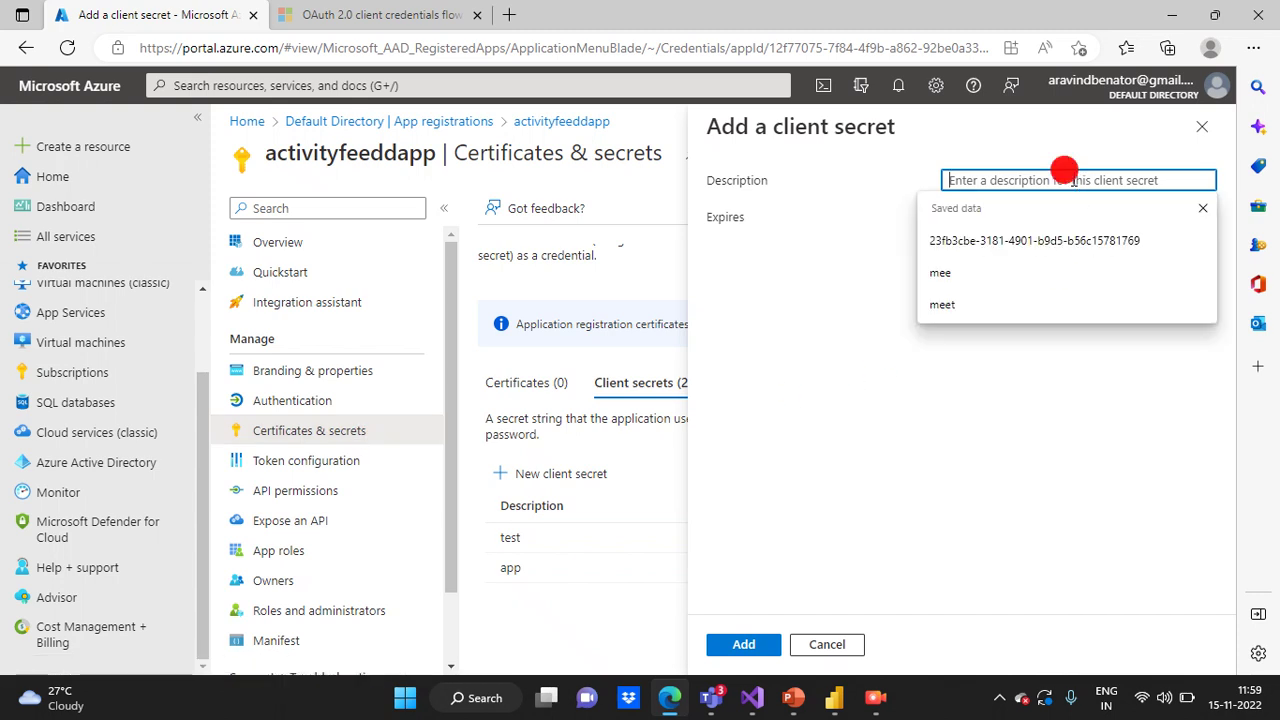
{"action": "type", "text": "demo"}
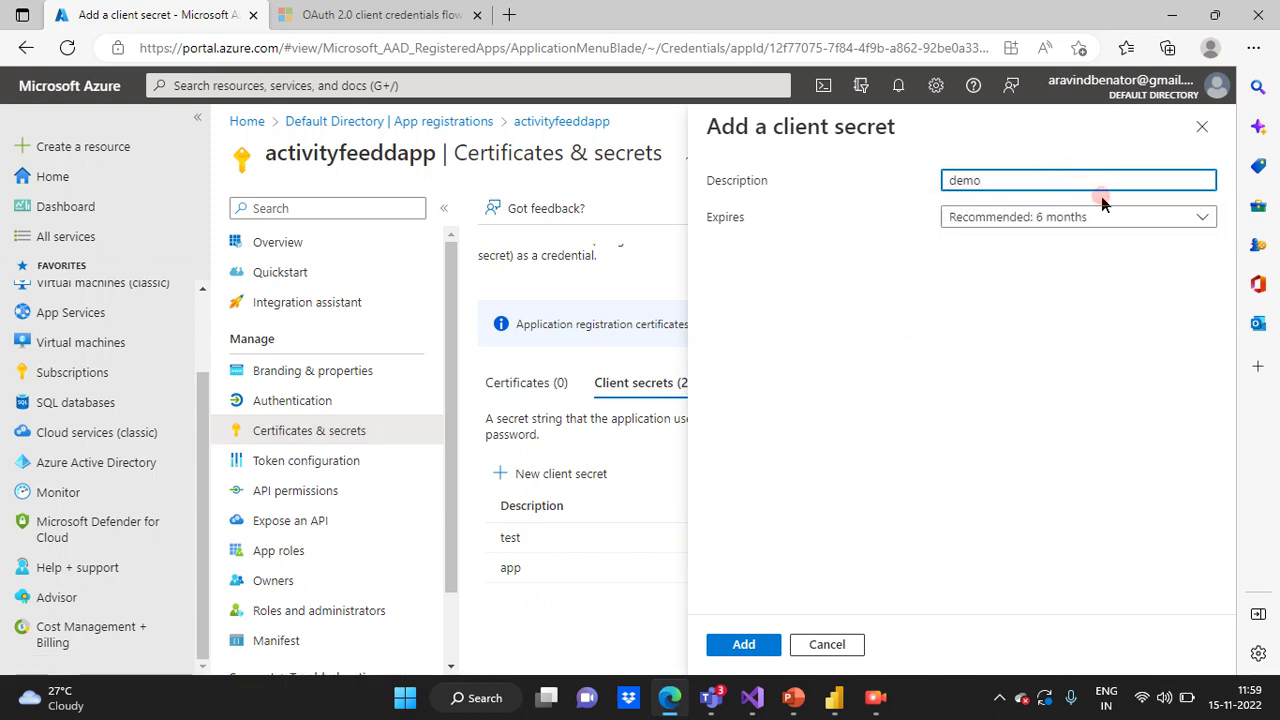
{"action": "left_click", "coordinate": [1066, 217]}
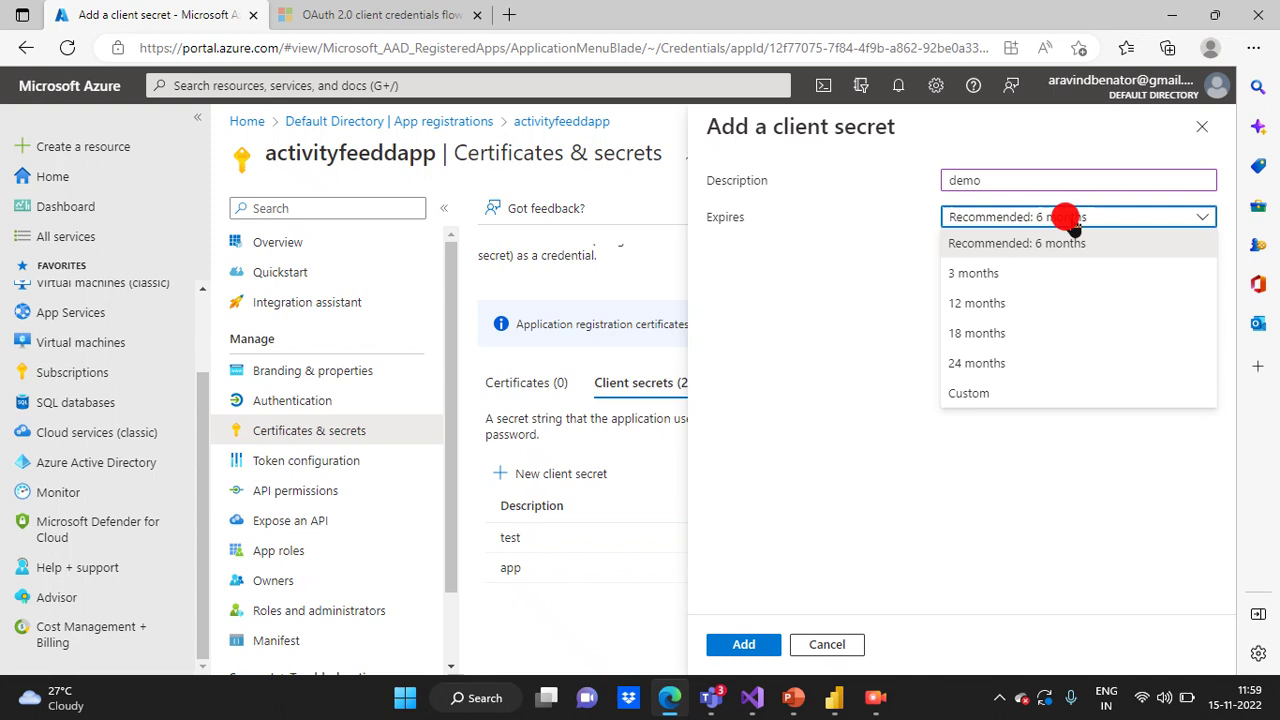
{"action": "left_click", "coordinate": [980, 274]}
{"action": "left_click", "coordinate": [742, 643]}
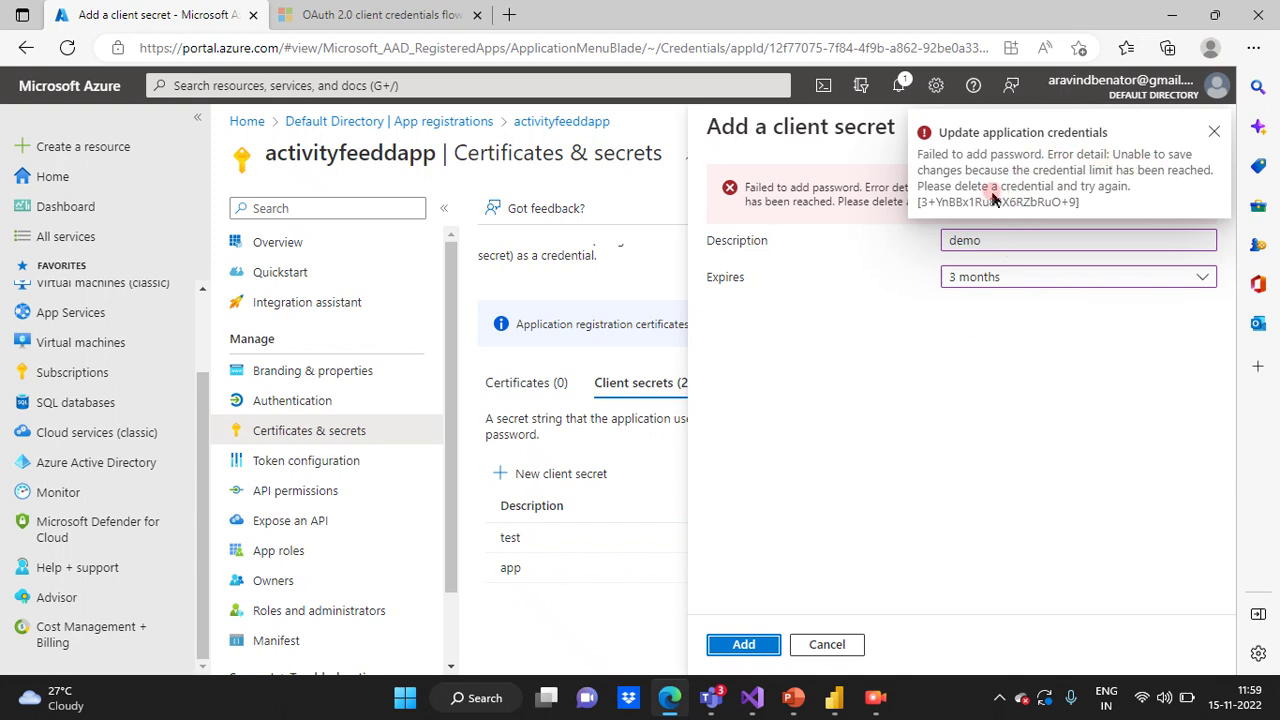
{"action": "left_click", "coordinate": [1214, 131]}
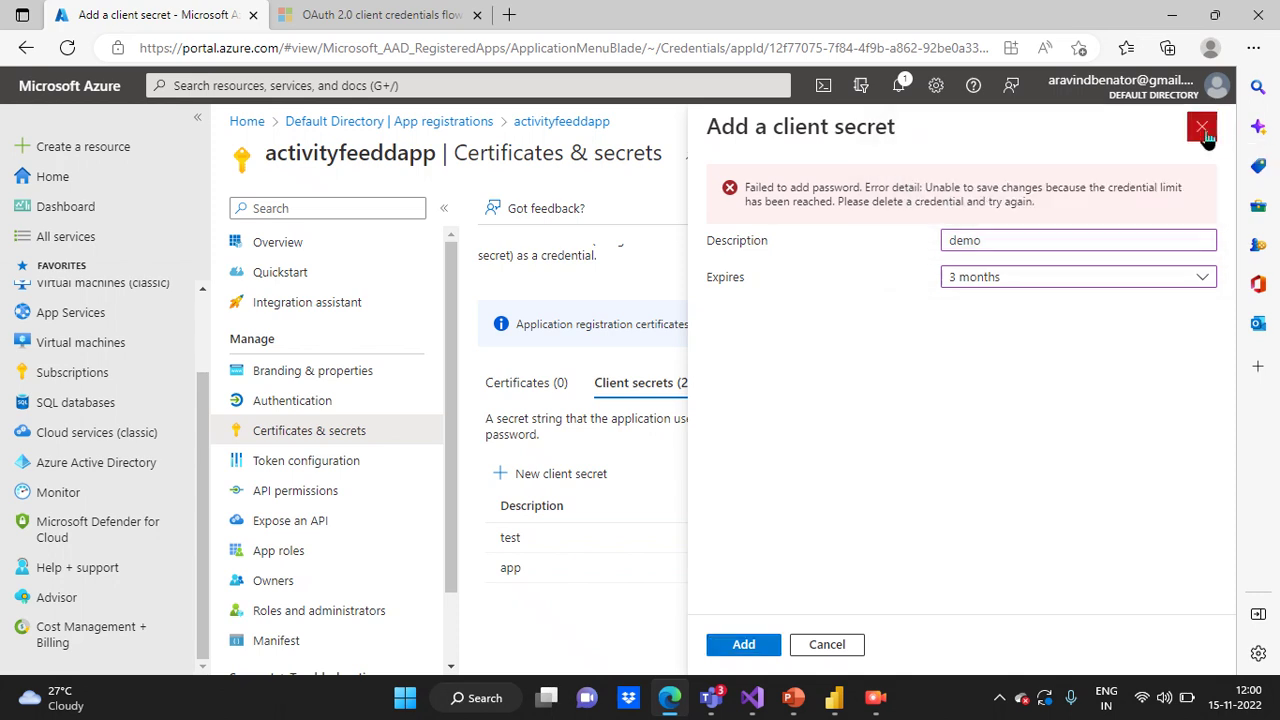
{"action": "left_click", "coordinate": [1201, 126]}
{"action": "left_click", "coordinate": [708, 149]}
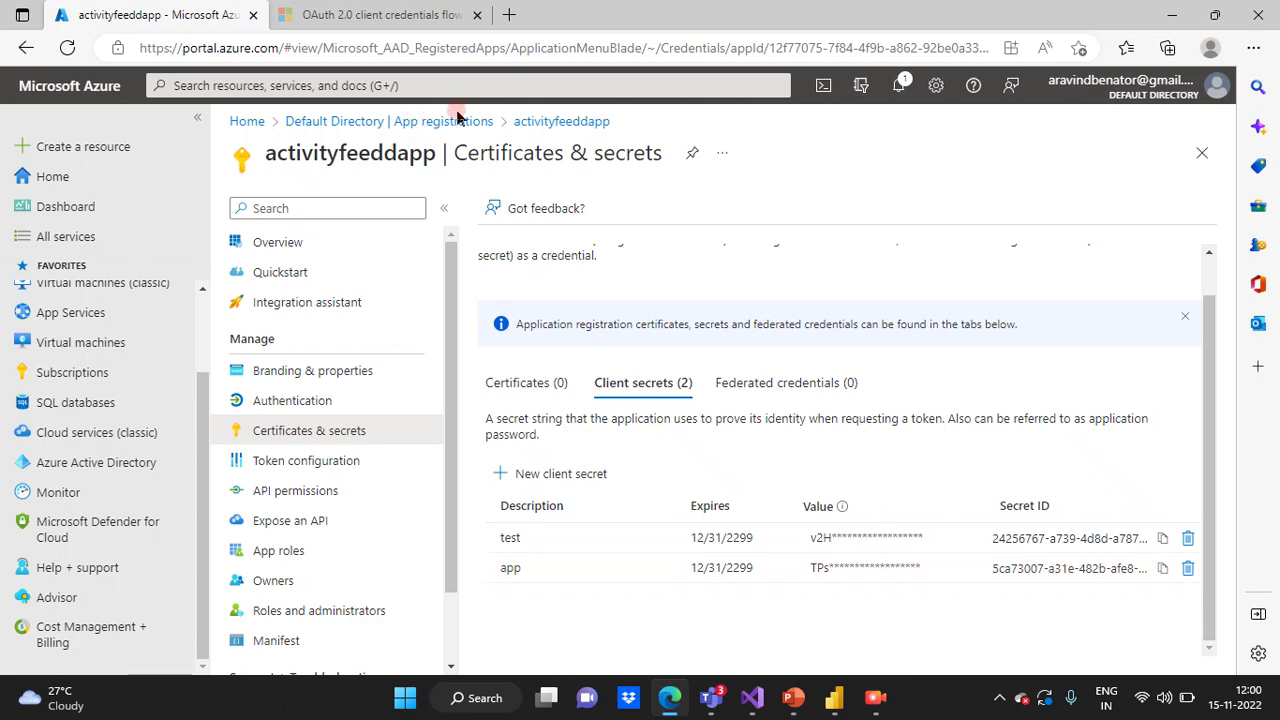
- Check the secret and resource placeholders in the function, and look up the Application ID URI in the activityfeeddapp overview
{"action": "key", "text": "alt+Tab"}
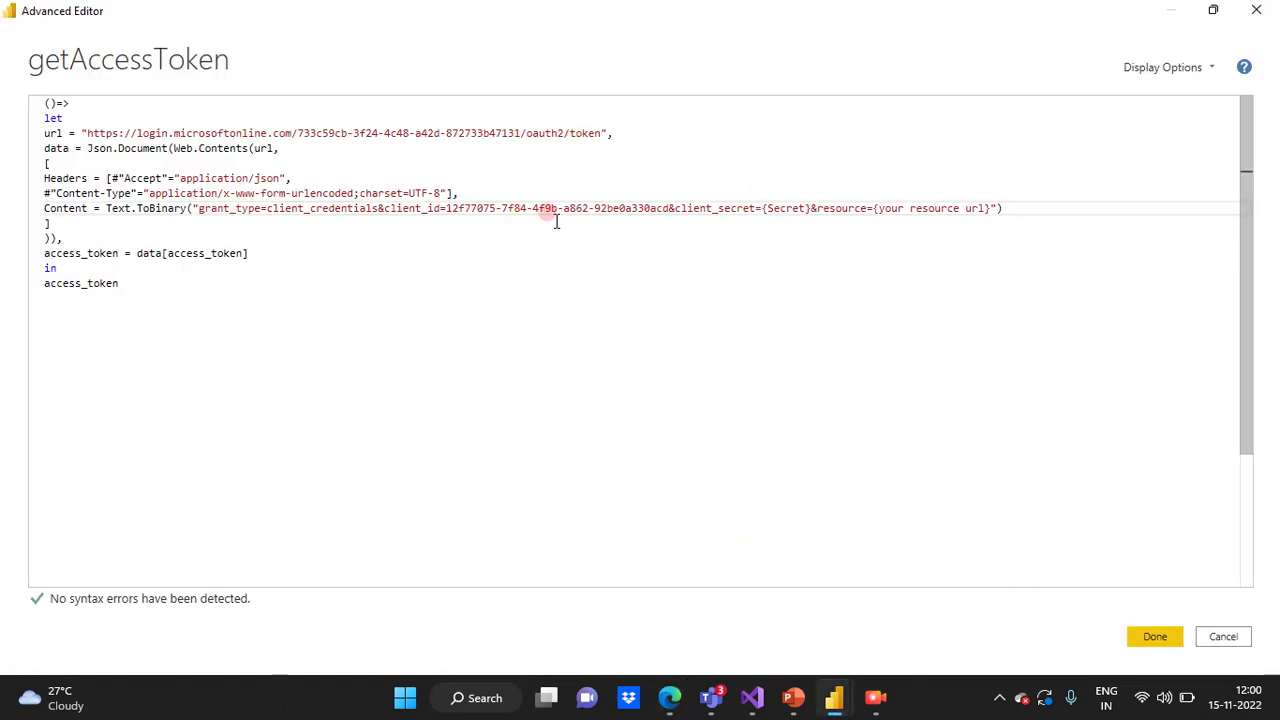
{"action": "key", "text": "alt+Tab"}
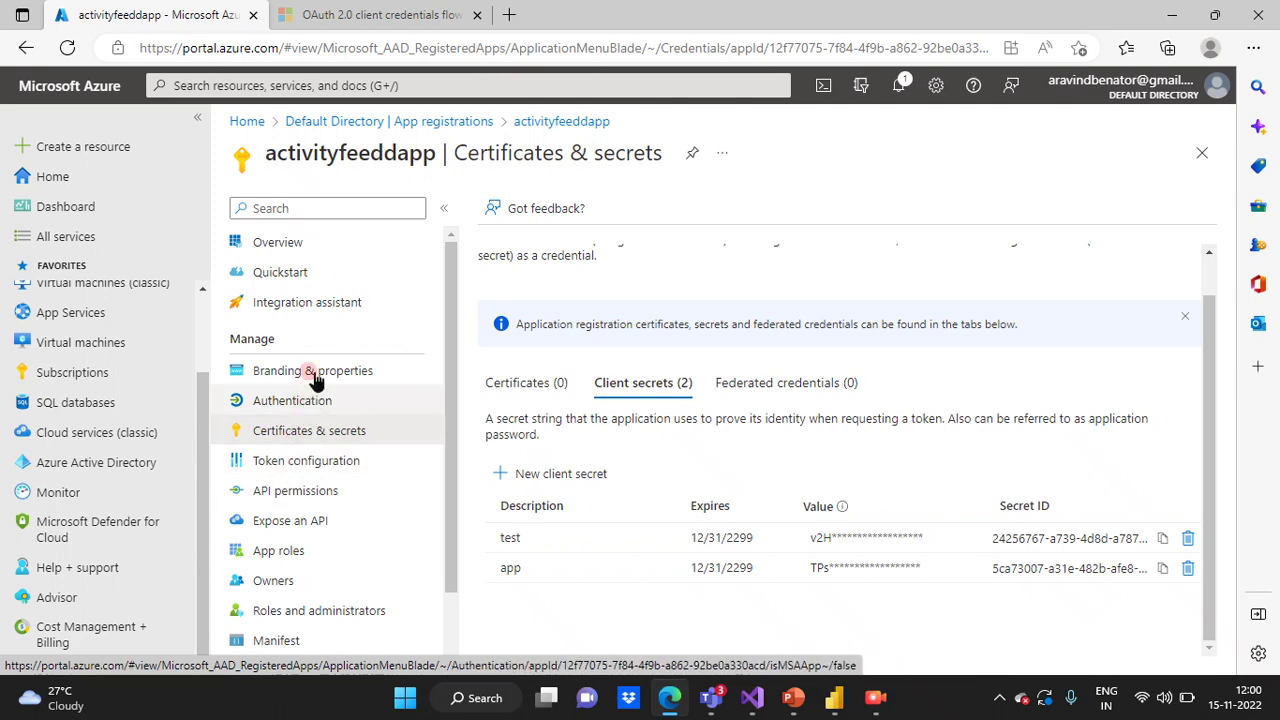
{"action": "left_click", "coordinate": [305, 248]}
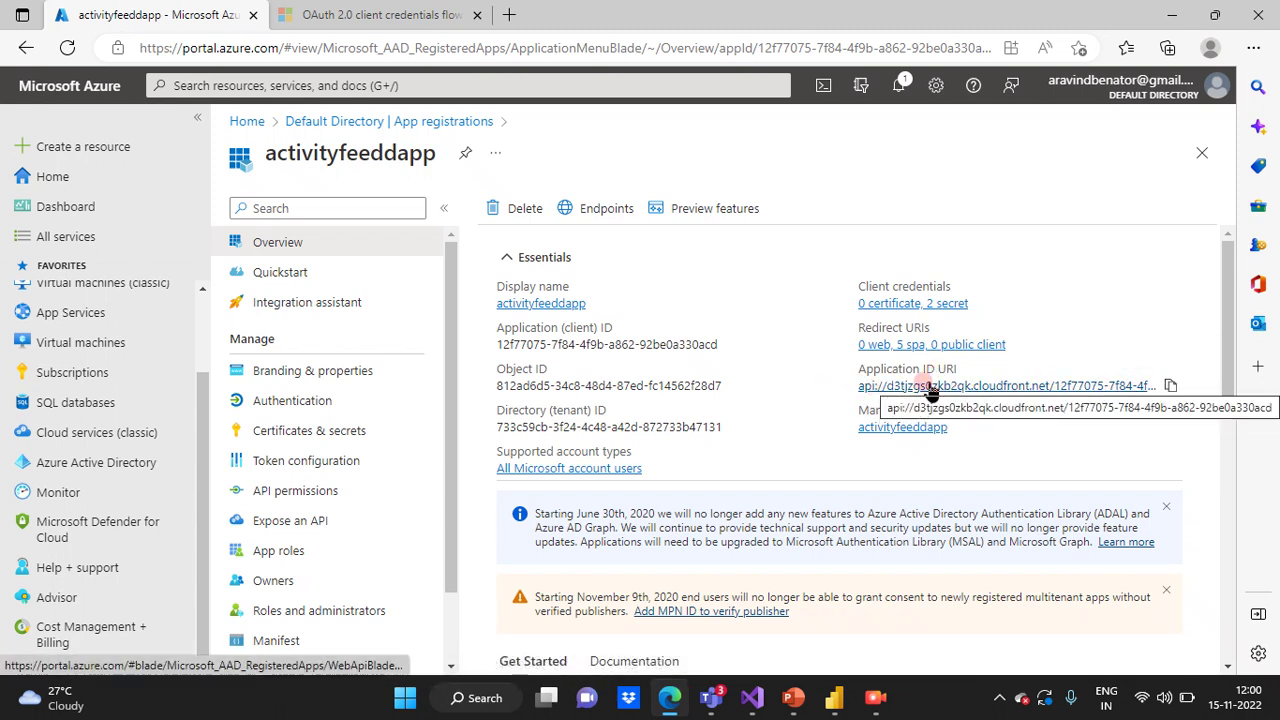
- Return to the Advanced Editor in Power BI and apply the edited getAccessToken function
{"action": "key", "text": "alt+Tab"}
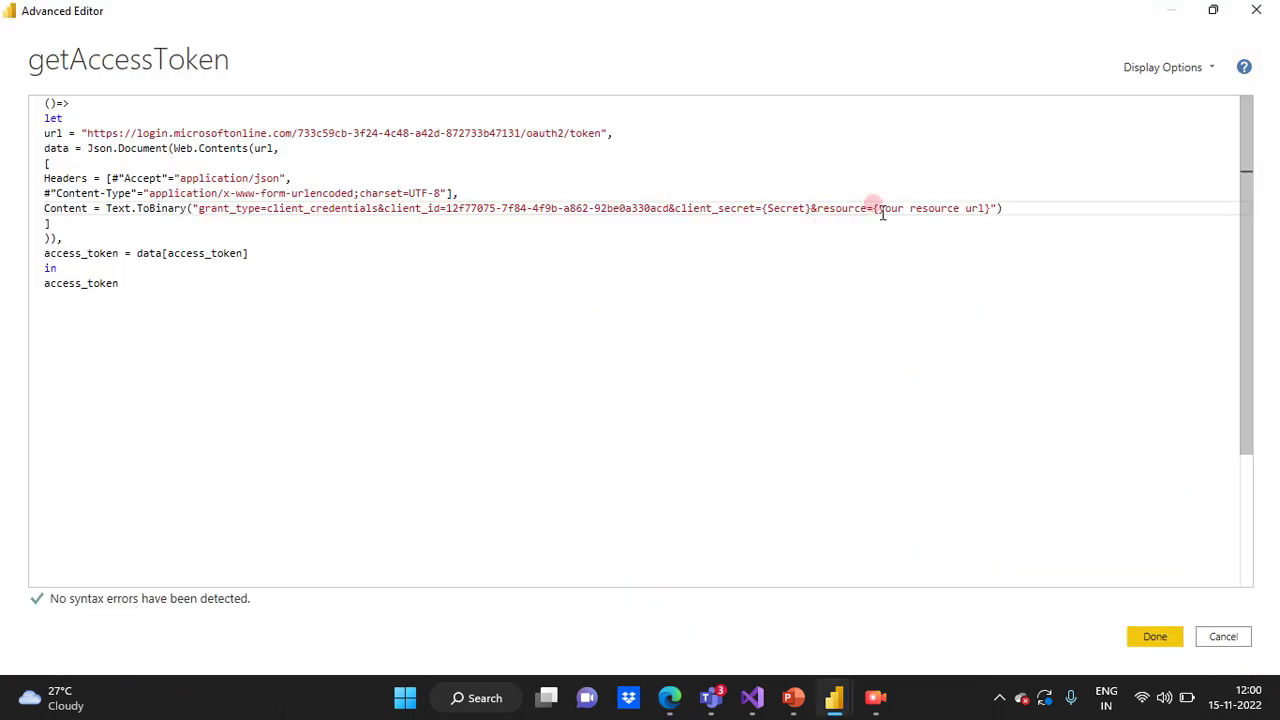
{"action": "left_click", "coordinate": [1150, 640]}
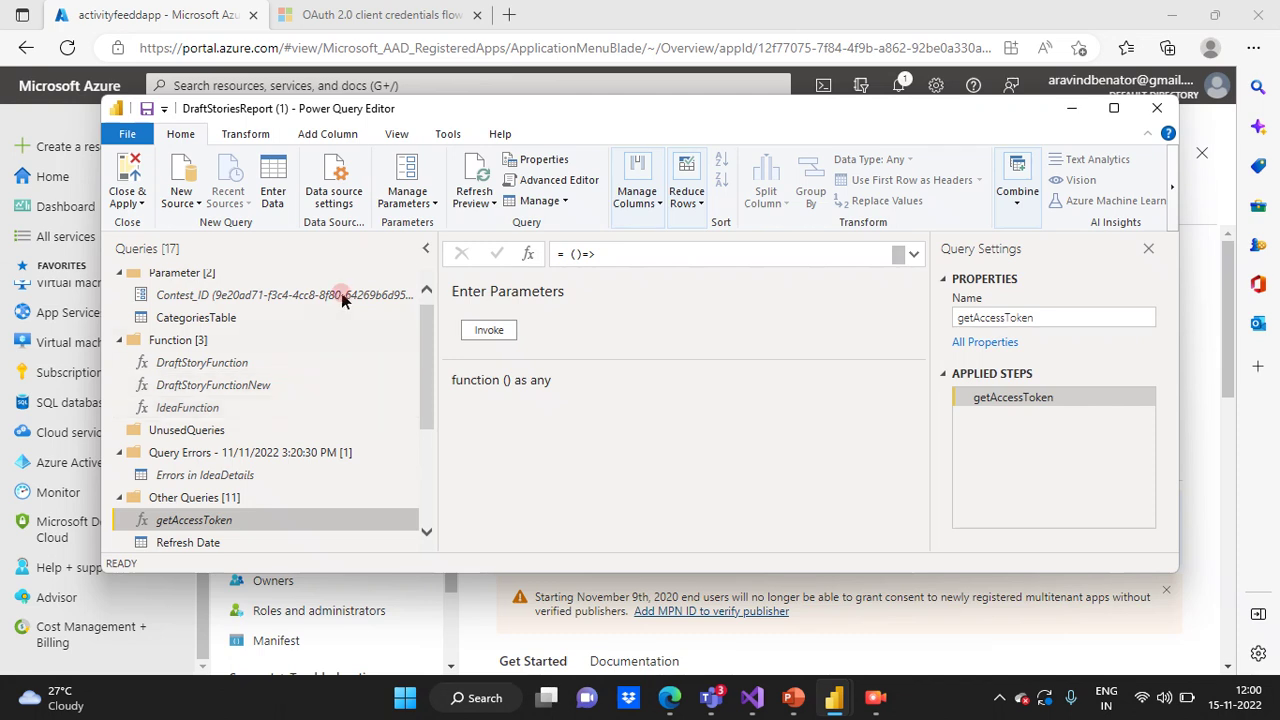